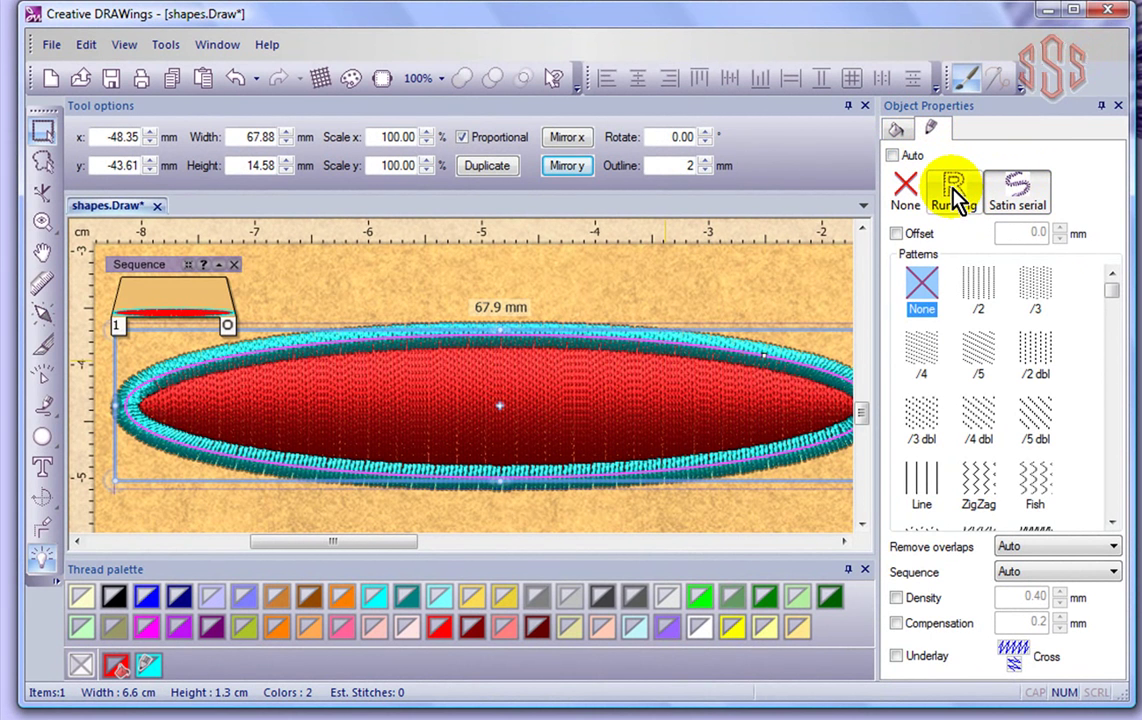
# - Switch the ellipse's 2 mm outline to a Triple-style Running stitch and zoom in on the stitches
pyautogui.click(501, 384)
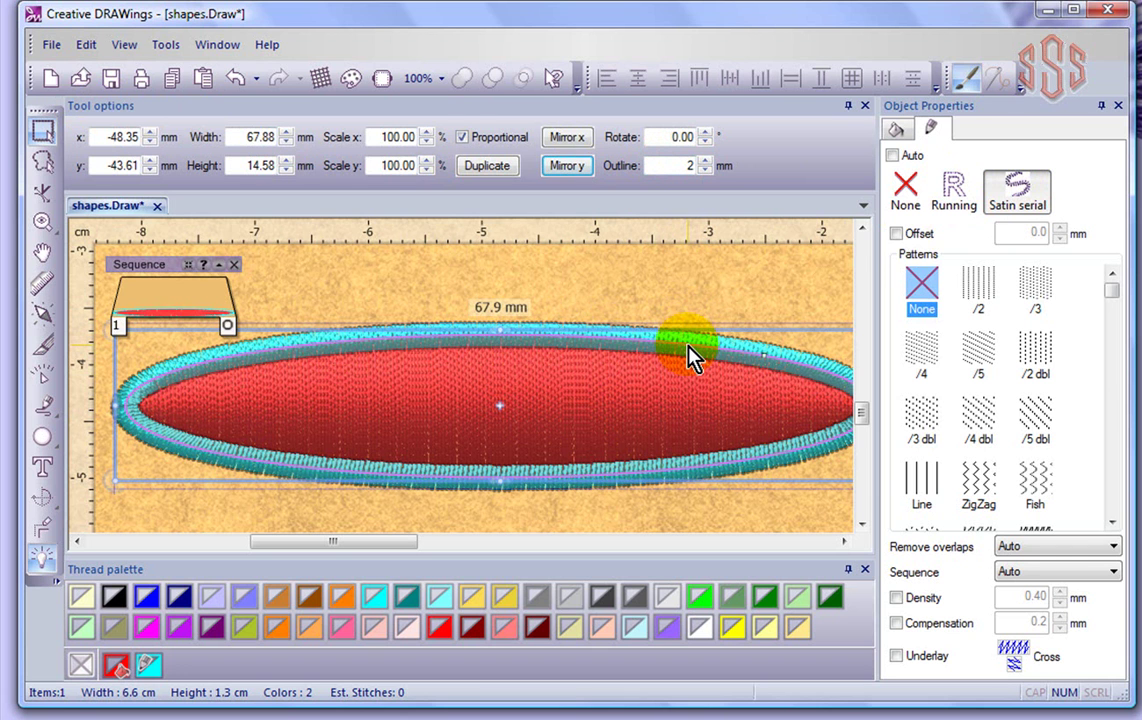
pyautogui.click(958, 190)
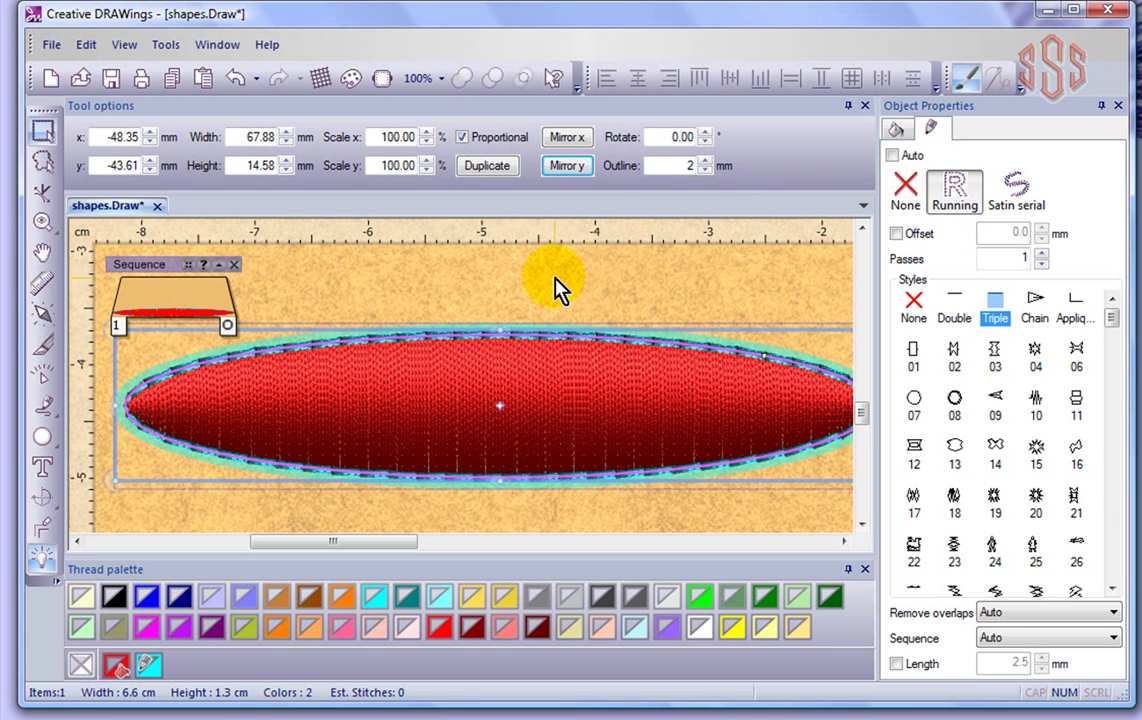
pyautogui.scroll(3, 612, 350)
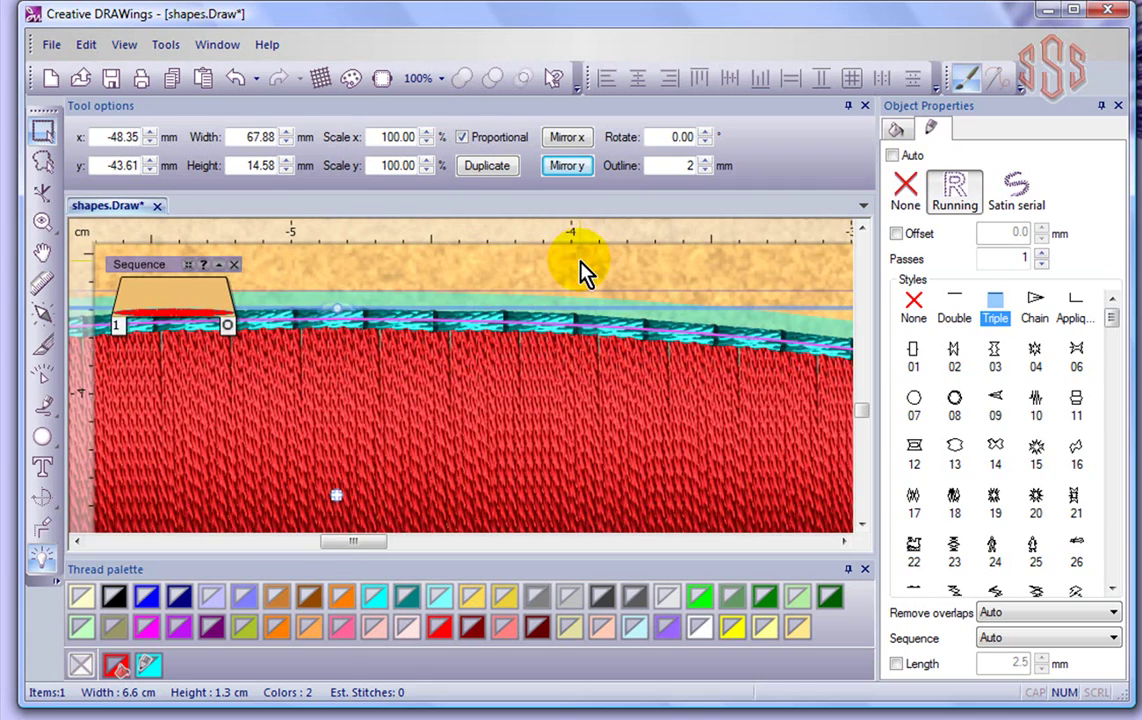
pyautogui.click(571, 375)
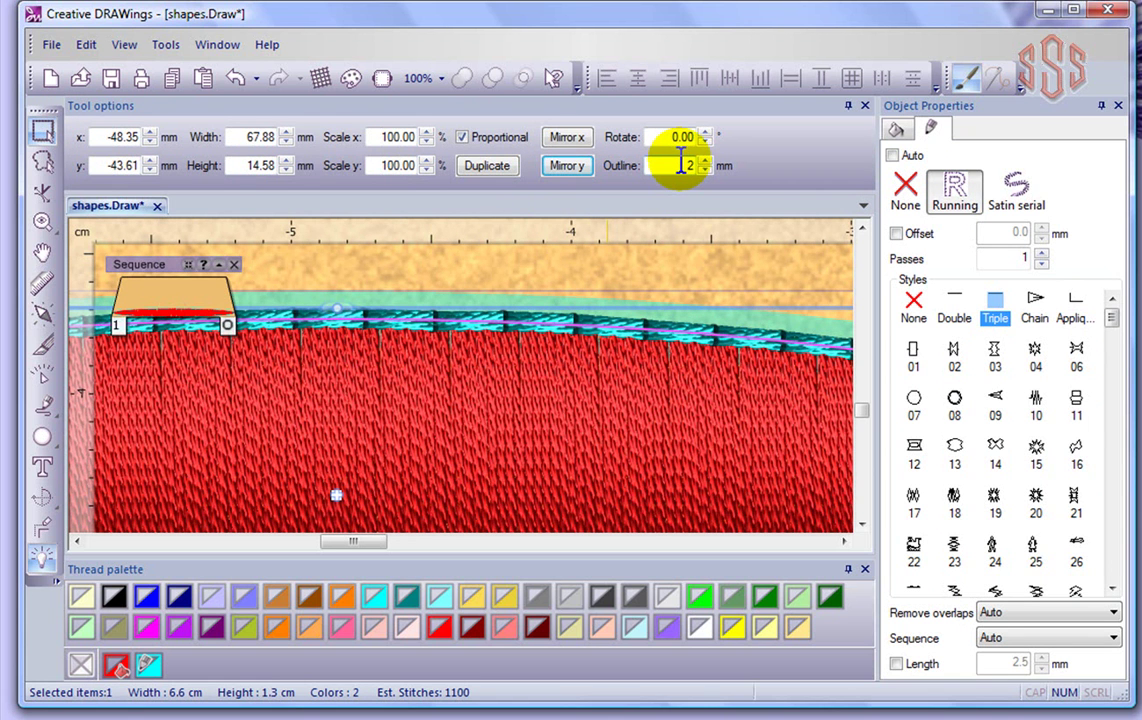
pyautogui.click(645, 352)
pyautogui.moveTo(580, 430); pyautogui.dragTo(645, 370)
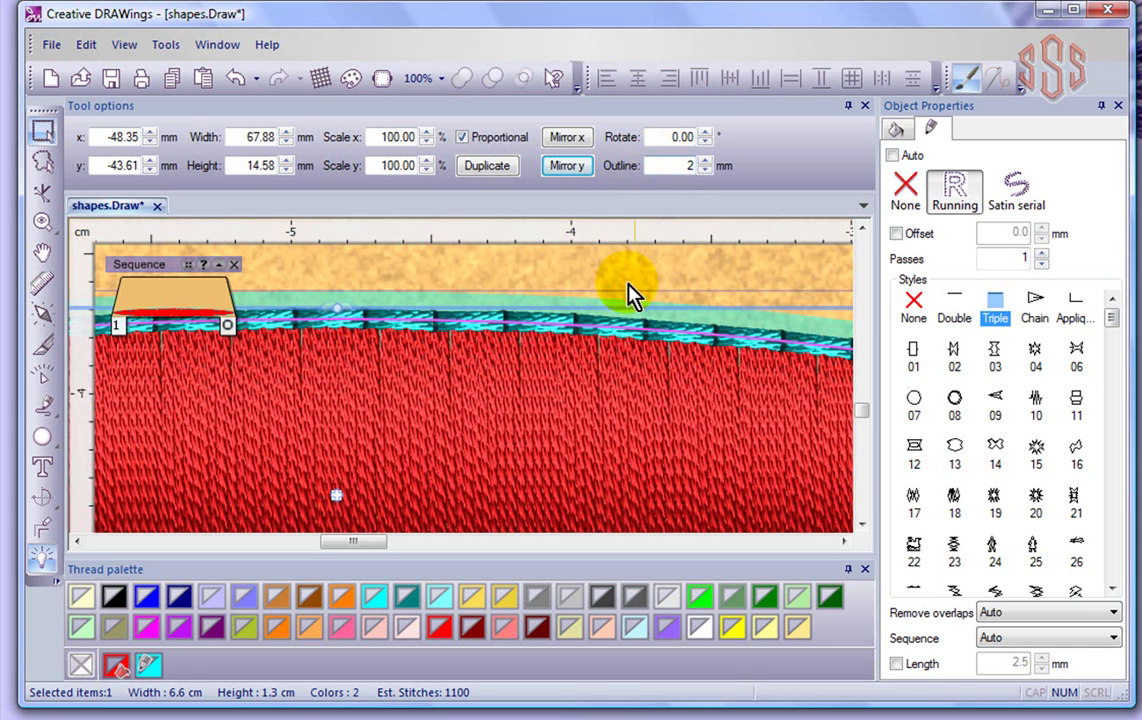
# - Drop the ellipse's red fill with the no-colour Thread swatch, leaving only the turquoise outline
pyautogui.scroll(-3, 595, 287)
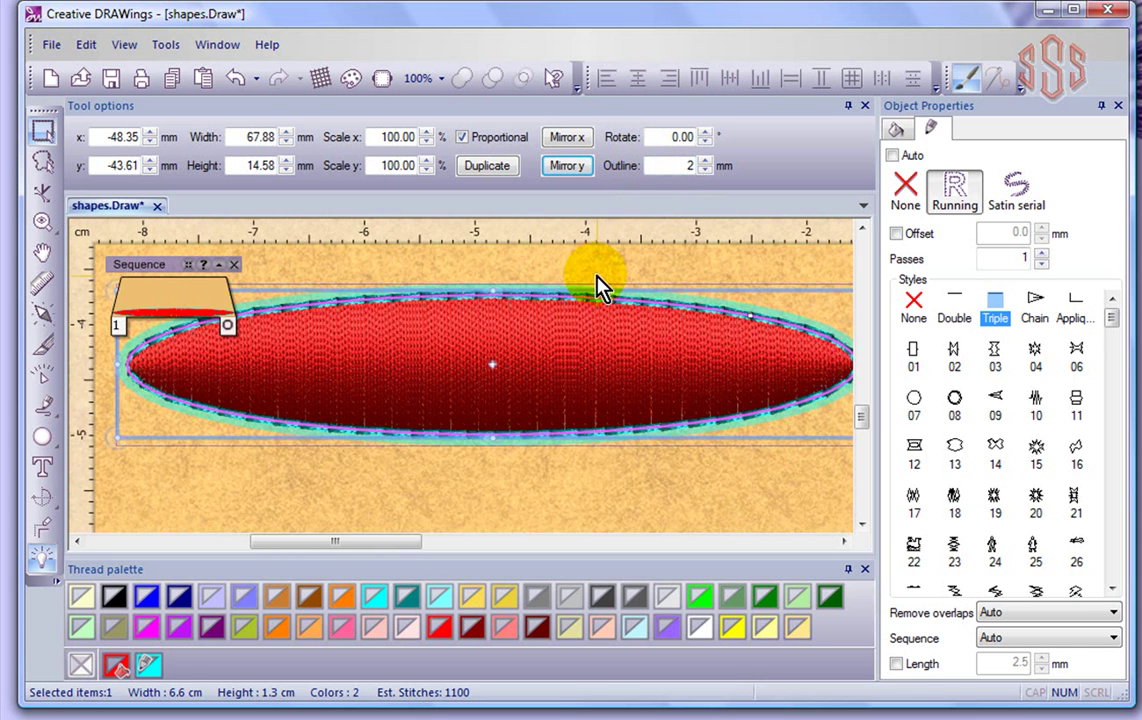
pyautogui.click(530, 493)
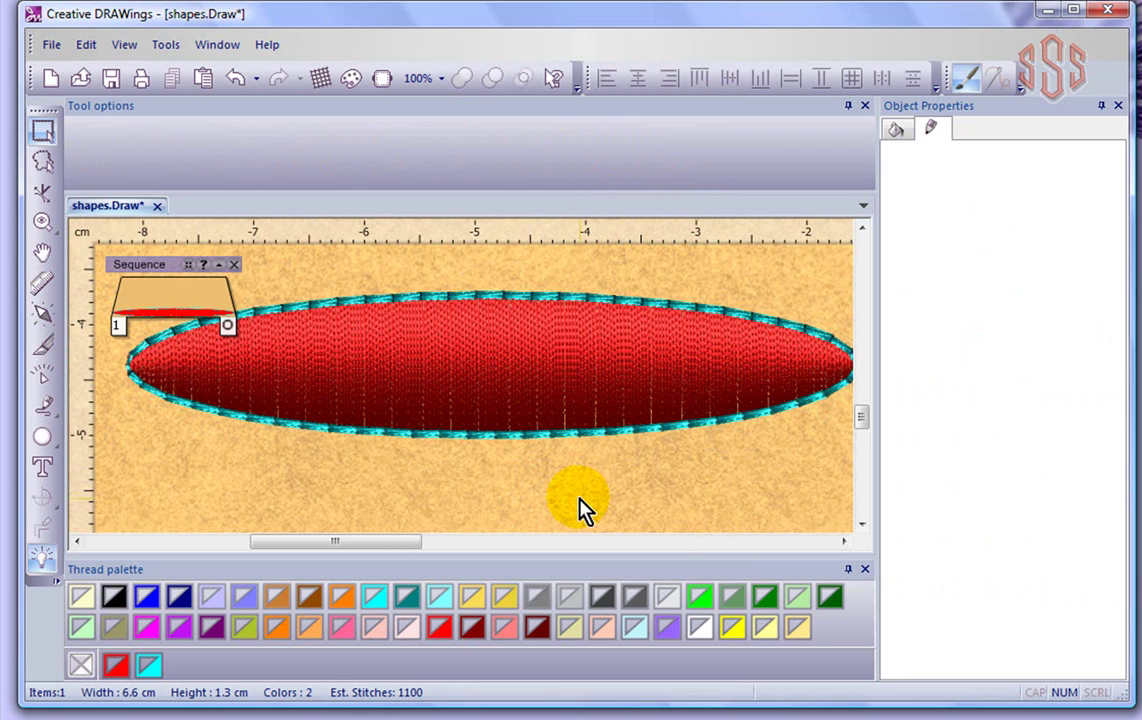
pyautogui.click(507, 387)
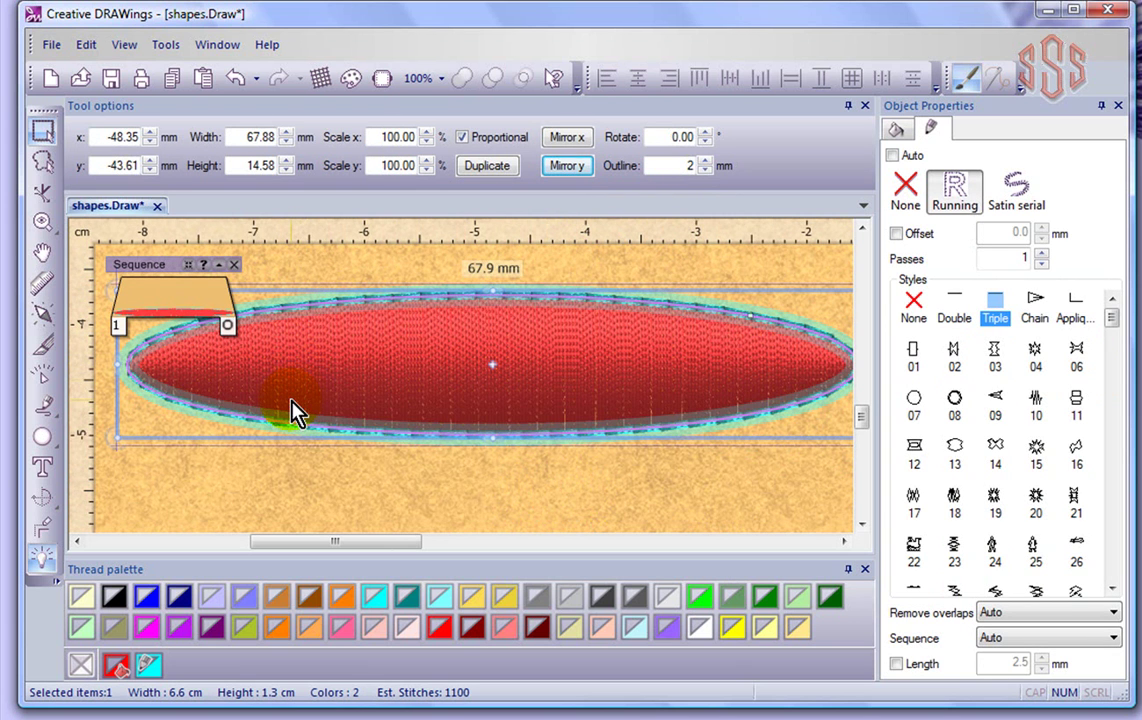
pyautogui.click(84, 668)
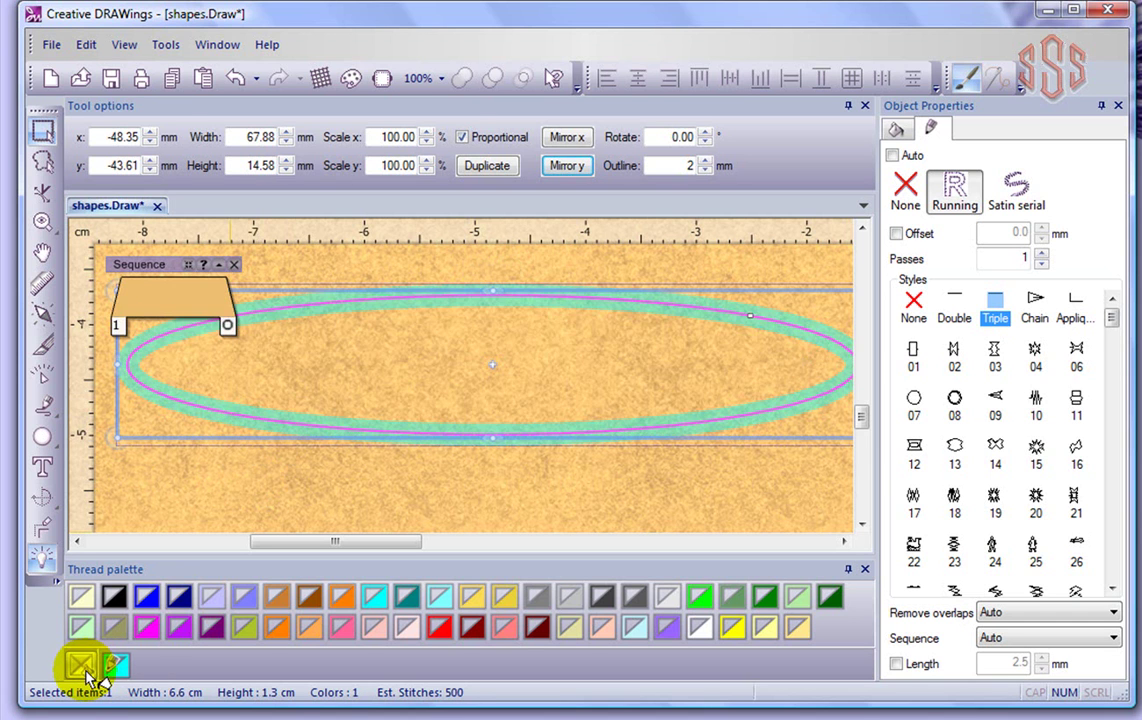
pyautogui.click(397, 494)
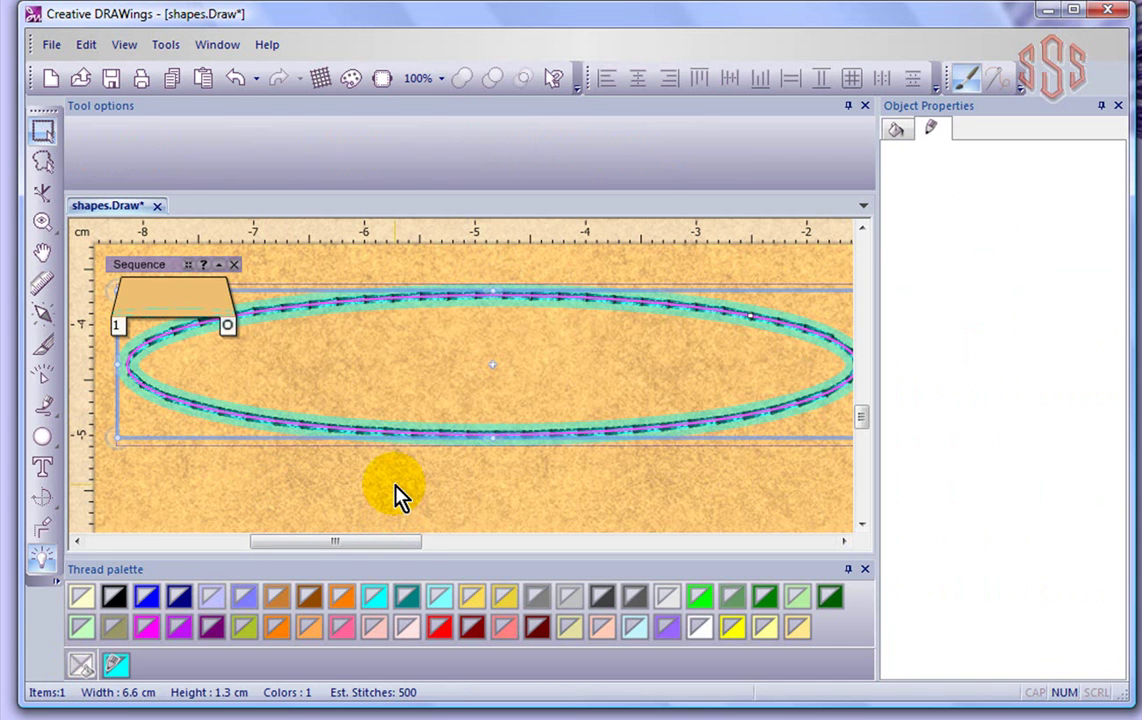
pyautogui.click(43, 380)
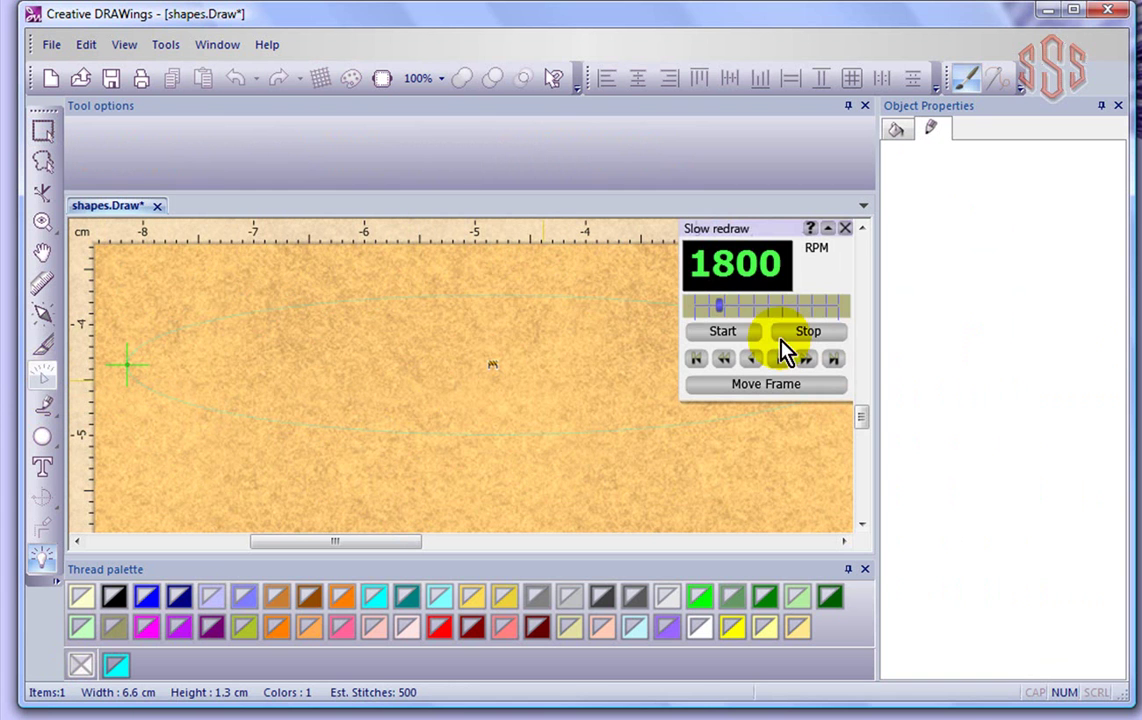
pyautogui.click(742, 333)
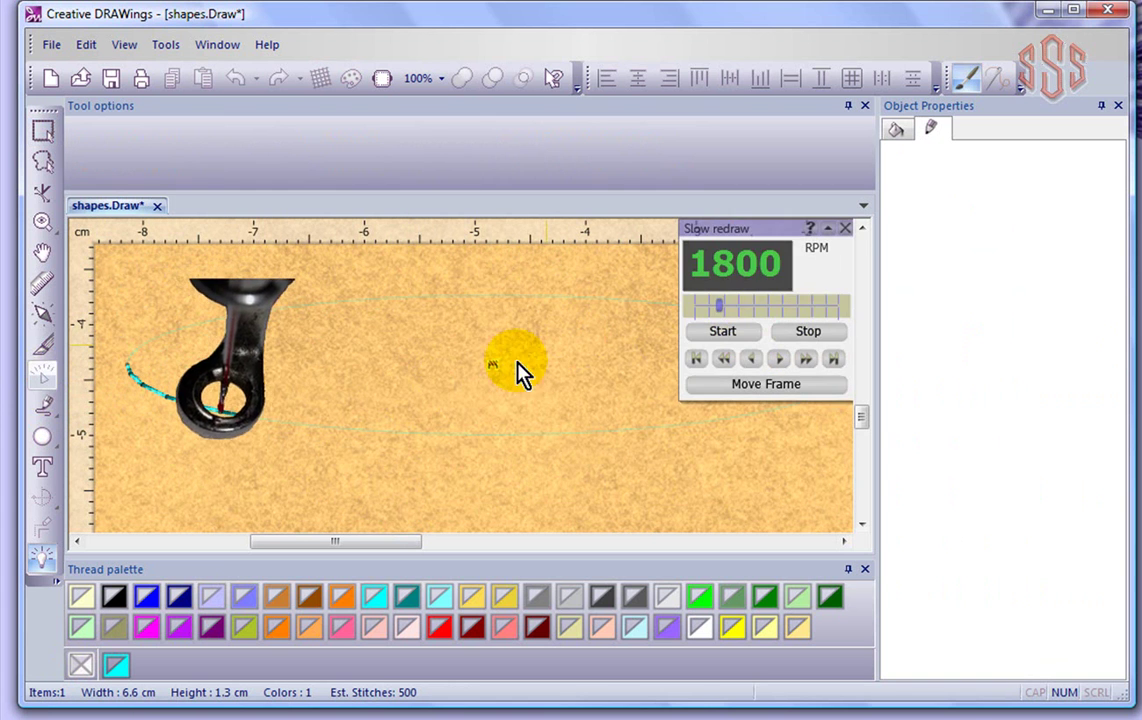
pyautogui.click(818, 338)
pyautogui.moveTo(716, 304); pyautogui.dragTo(703, 302)
pyautogui.click(728, 331)
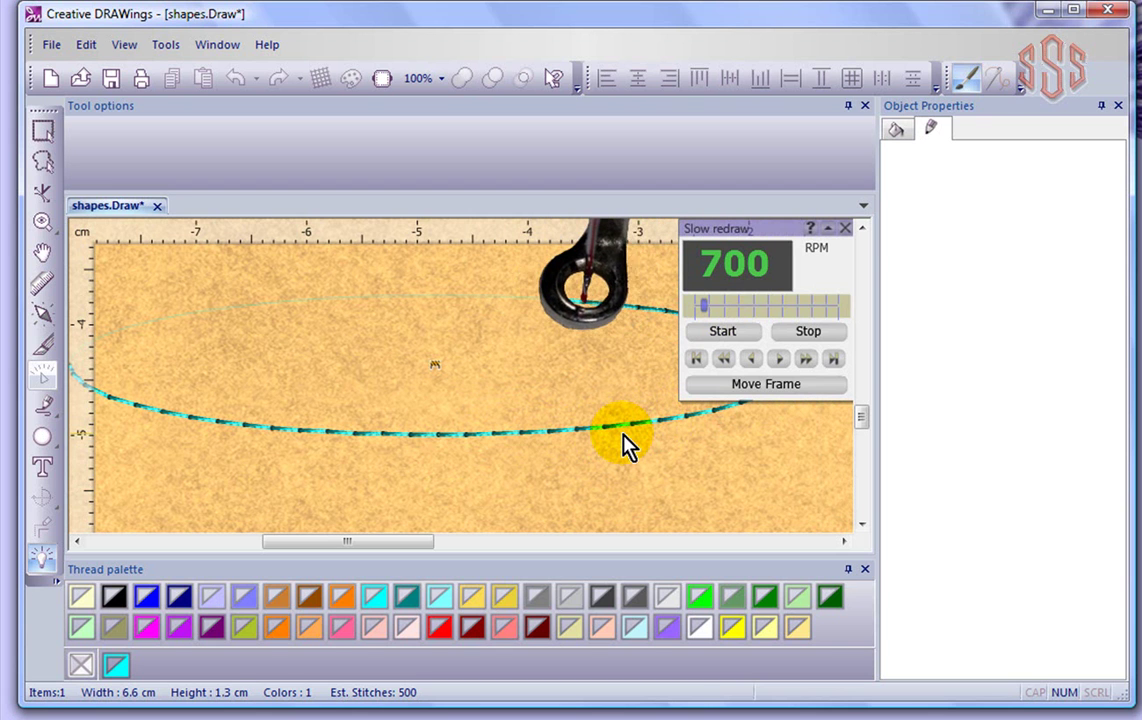
pyautogui.click(812, 334)
pyautogui.click(845, 228)
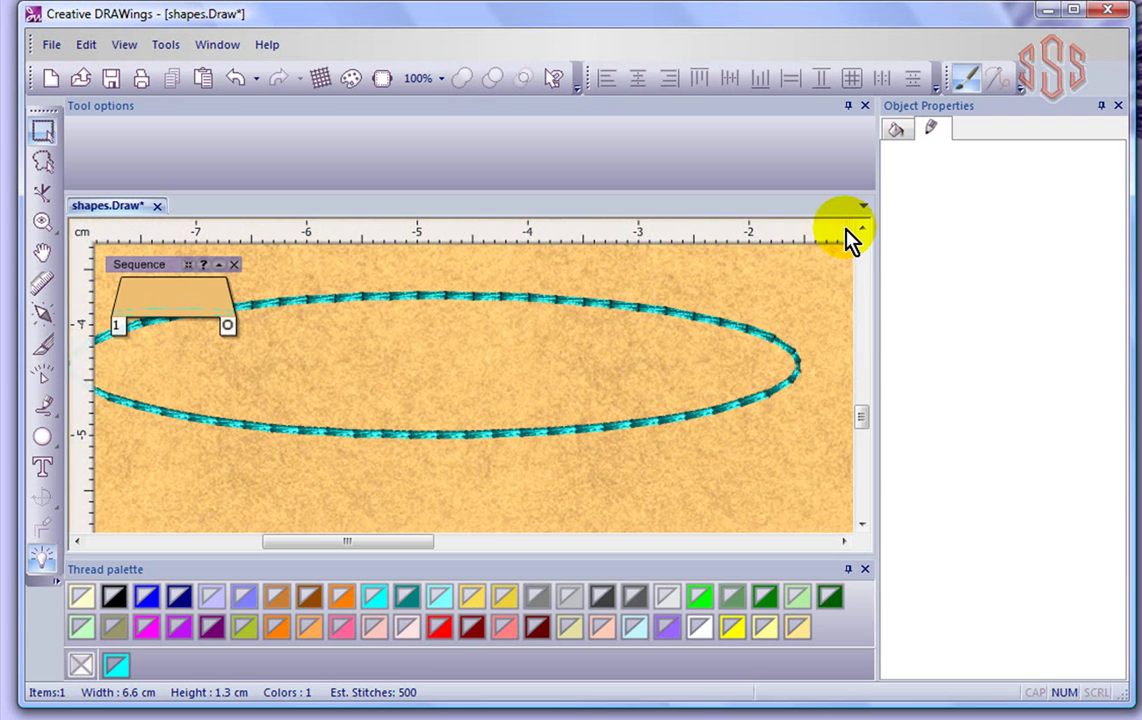
# - Set the ellipse's outline width to 0.1 mm
pyautogui.click(461, 299)
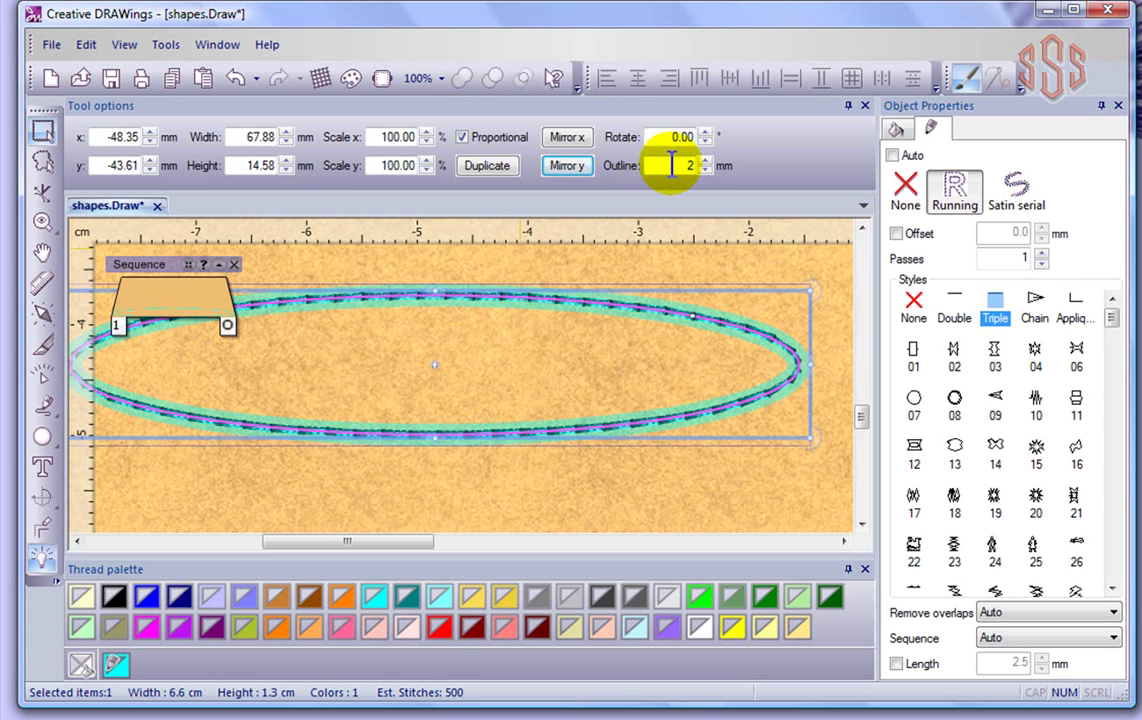
pyautogui.doubleClick(671, 165)
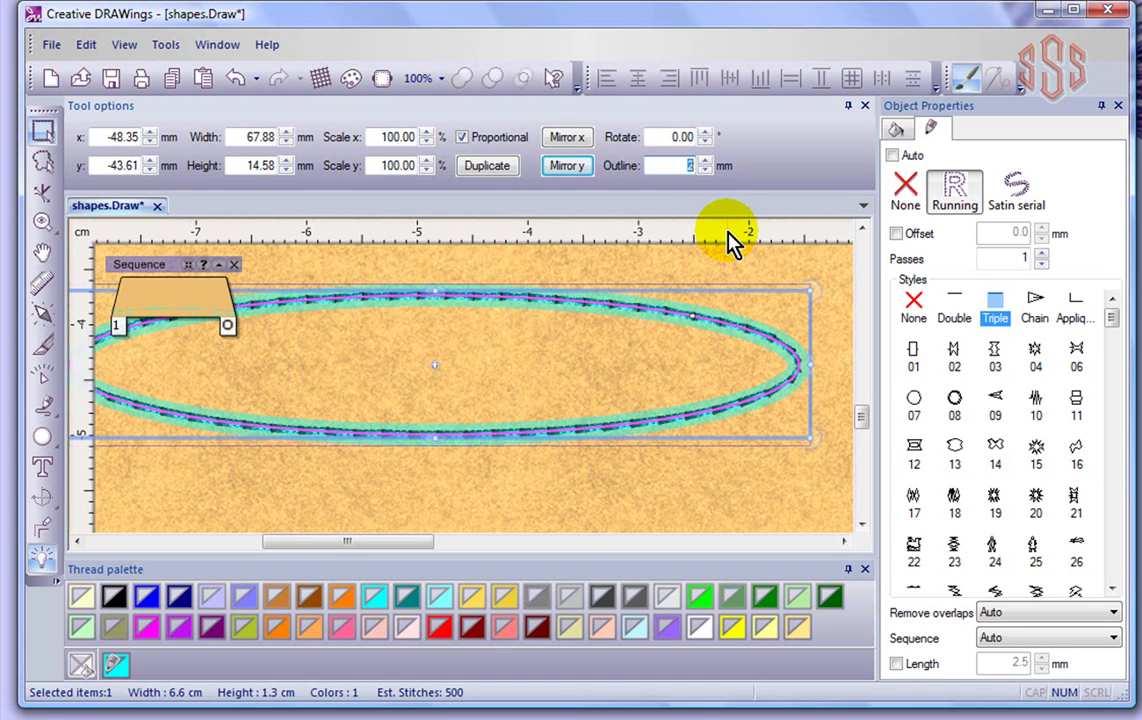
pyautogui.write('.1')
pyautogui.press('Return')
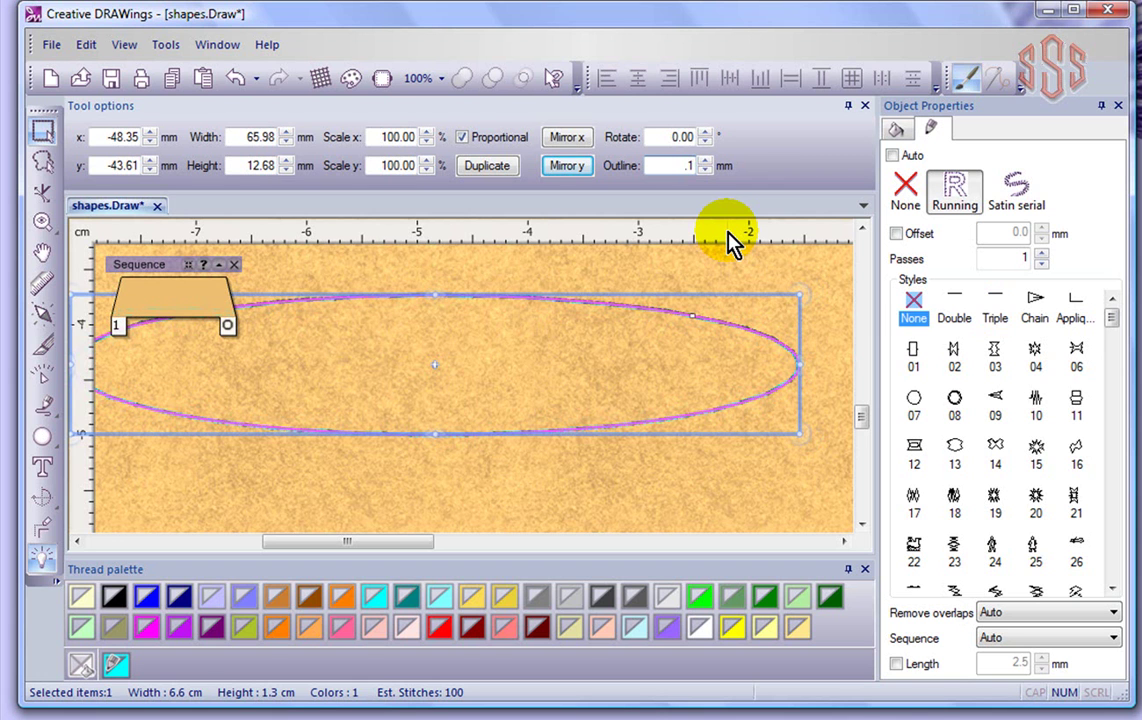
# - Preview the thin 100-stitch outline stitching out in Slow redraw at 700 RPM
pyautogui.click(568, 484)
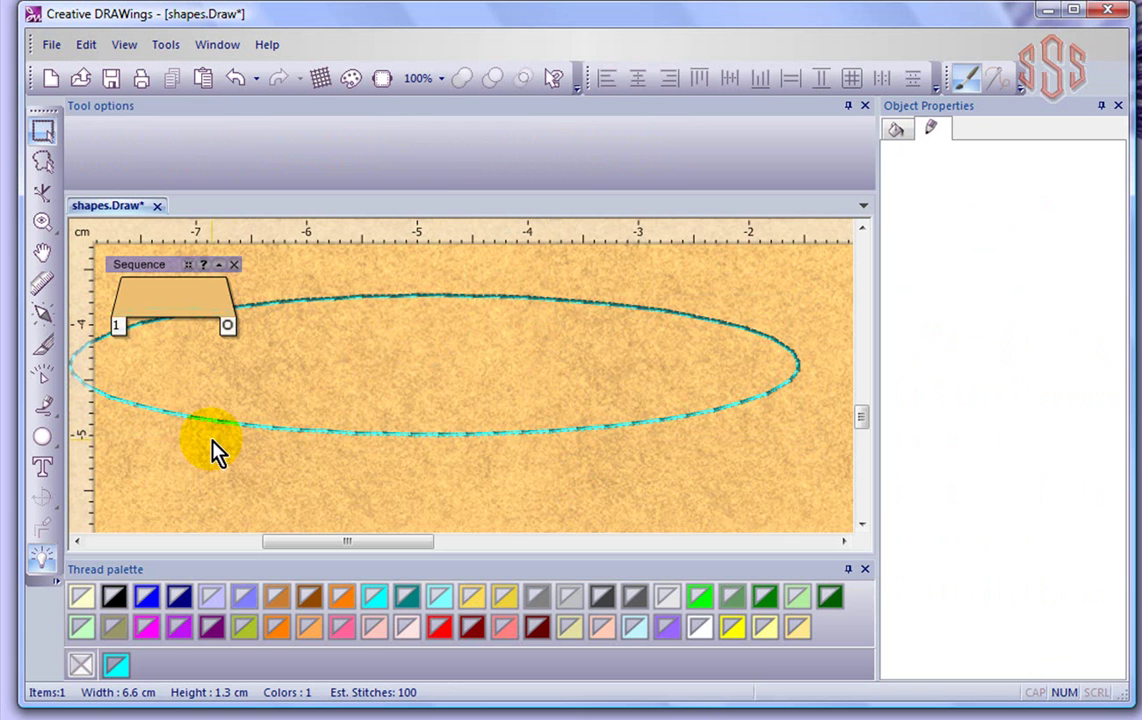
pyautogui.click(42, 374)
pyautogui.click(722, 333)
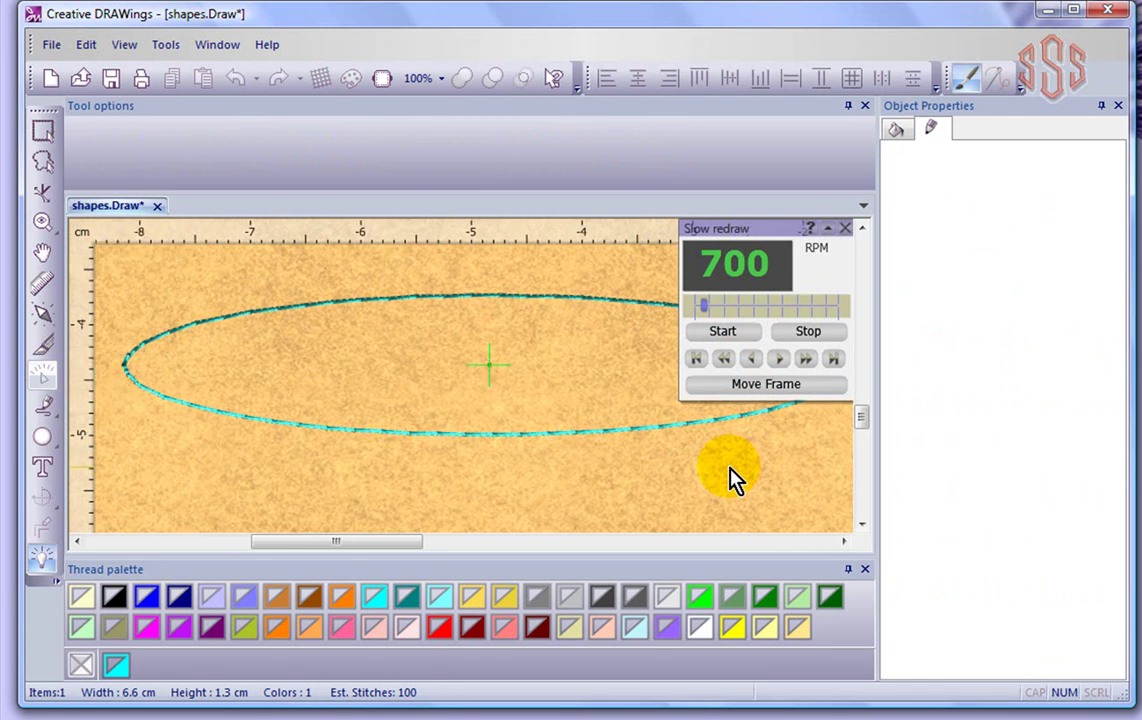
pyautogui.click(845, 228)
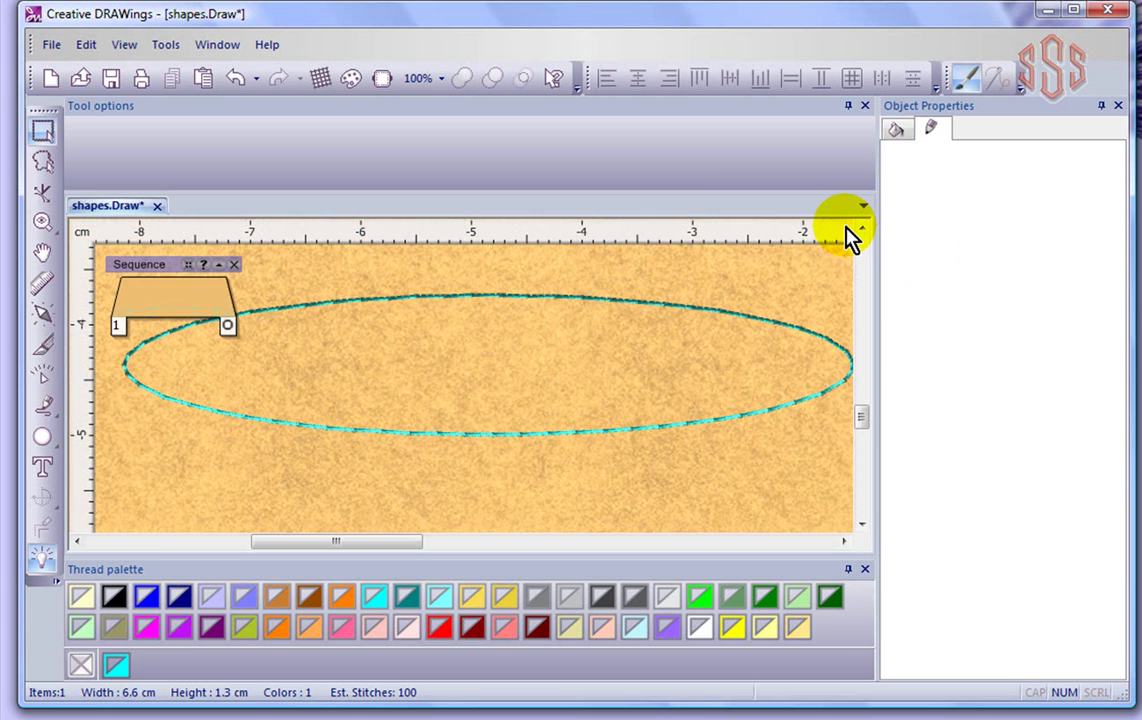
# - Increase the ellipse outline's running passes from 1 to 3
pyautogui.click(452, 298)
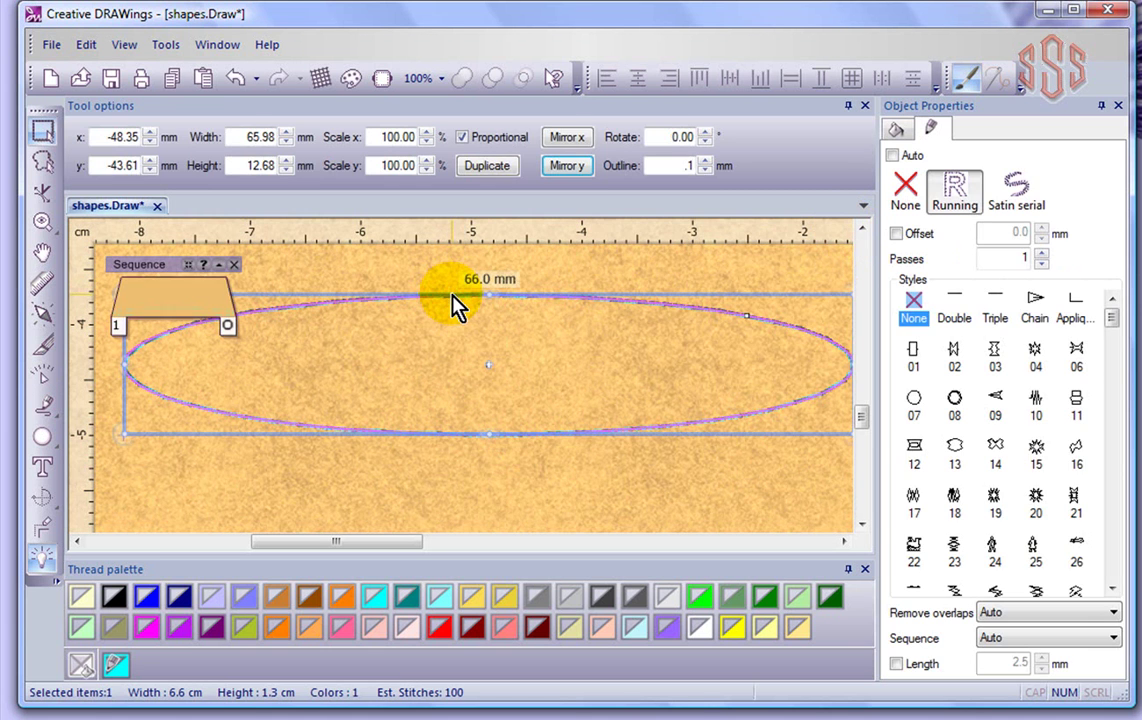
pyautogui.click(1041, 253)
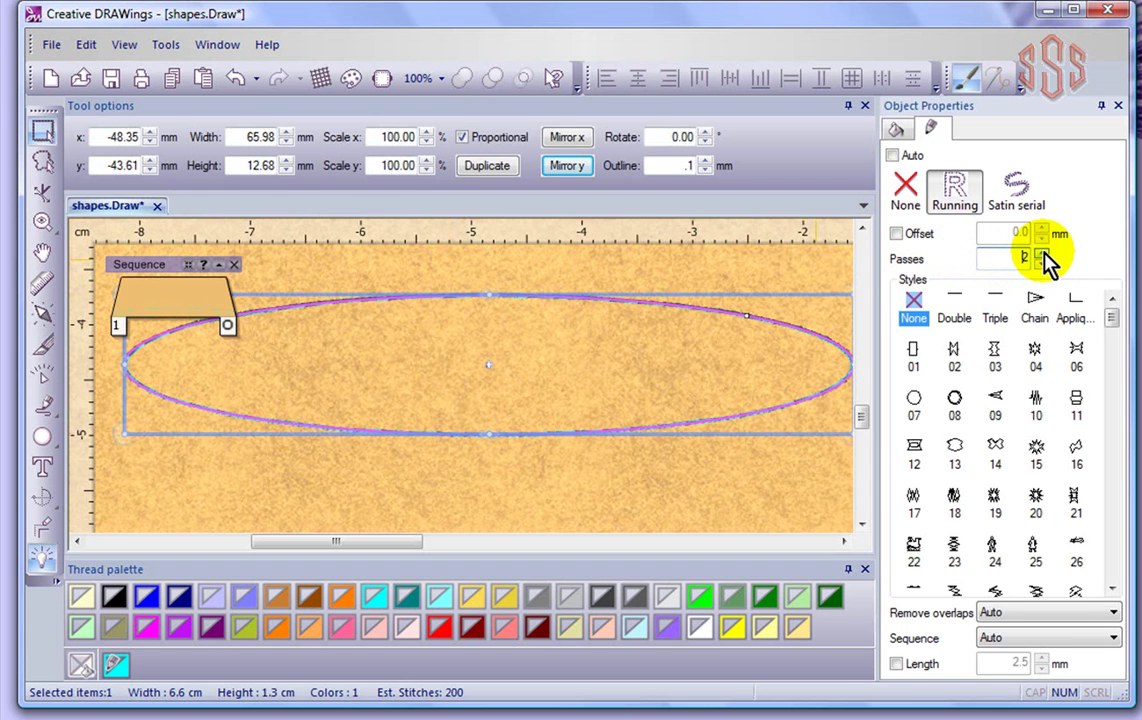
pyautogui.click(1041, 253)
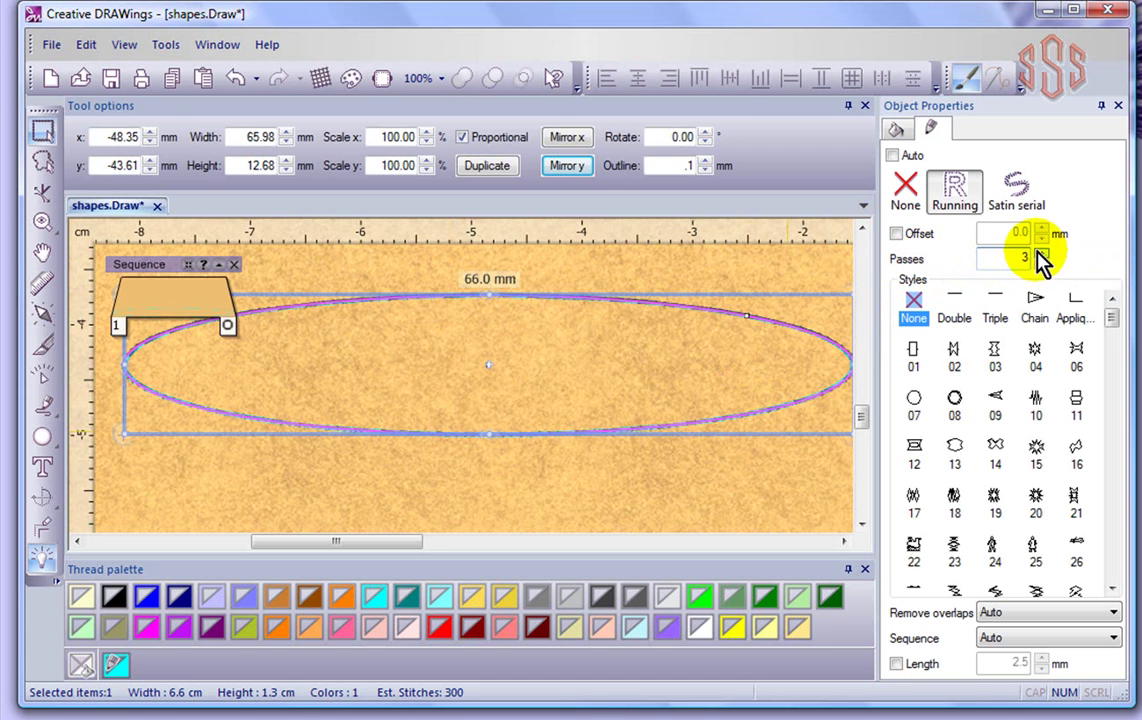
# - Watch the roughly 300-stitch three-pass outline stitch out in Slow redraw
pyautogui.click(45, 378)
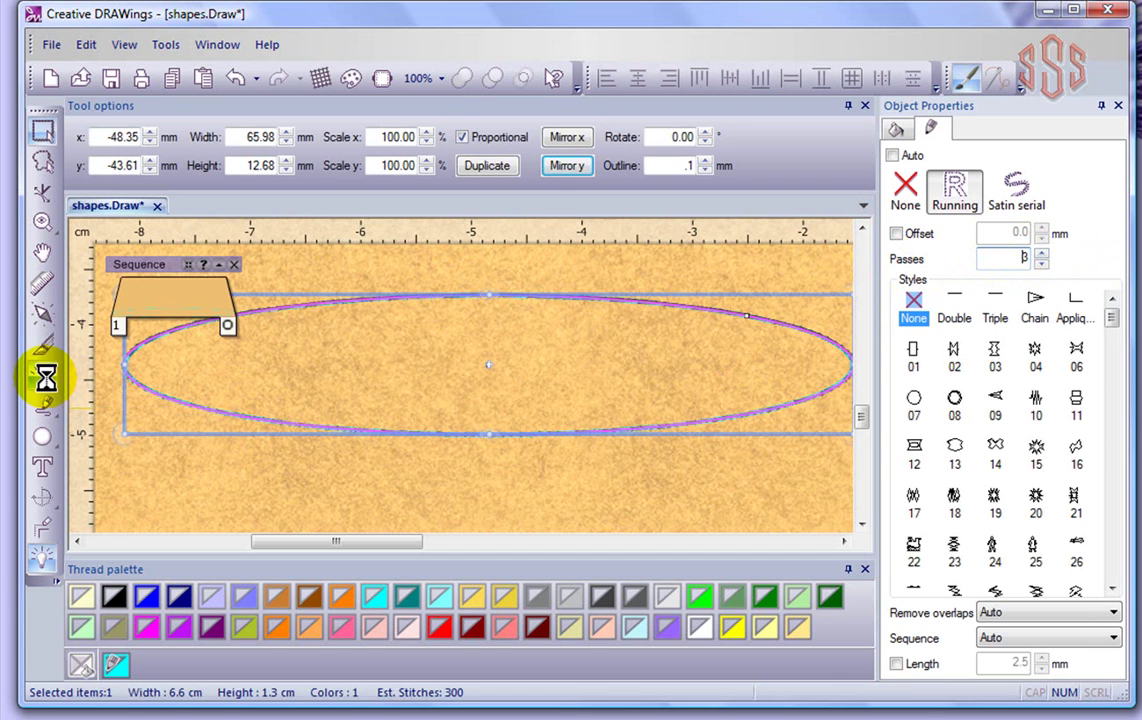
pyautogui.click(737, 336)
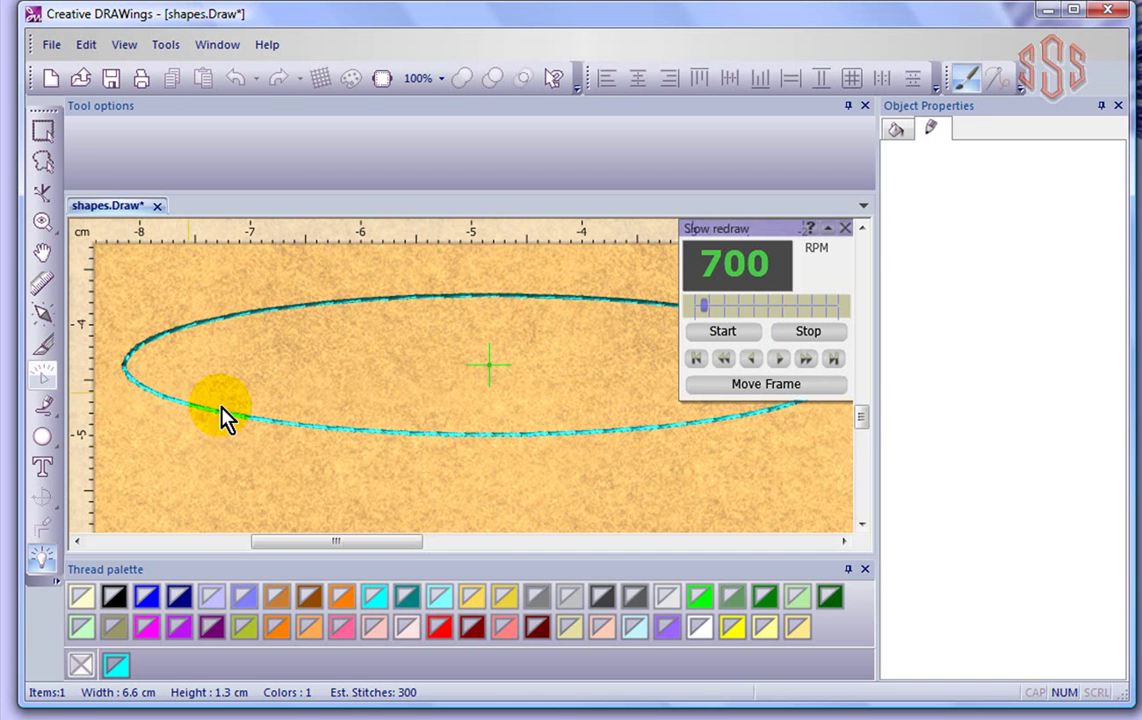
pyautogui.click(846, 229)
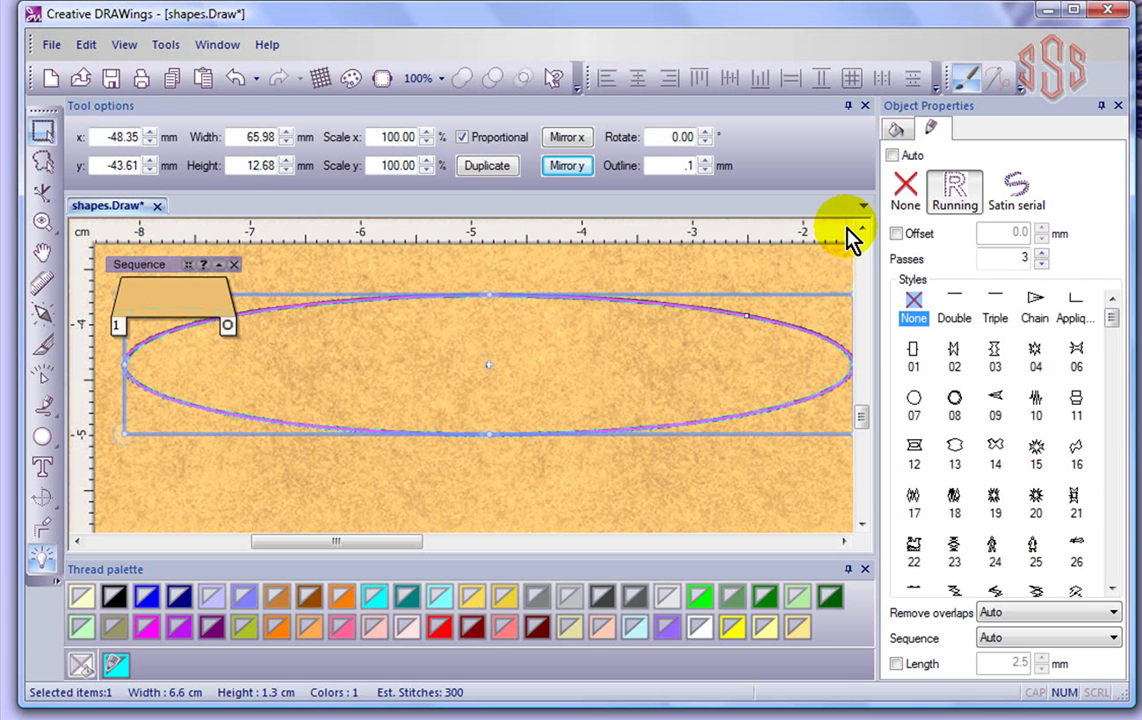
# - Set the ellipse outline width to 0.4 mm with a single pass
pyautogui.doubleClick(691, 165)
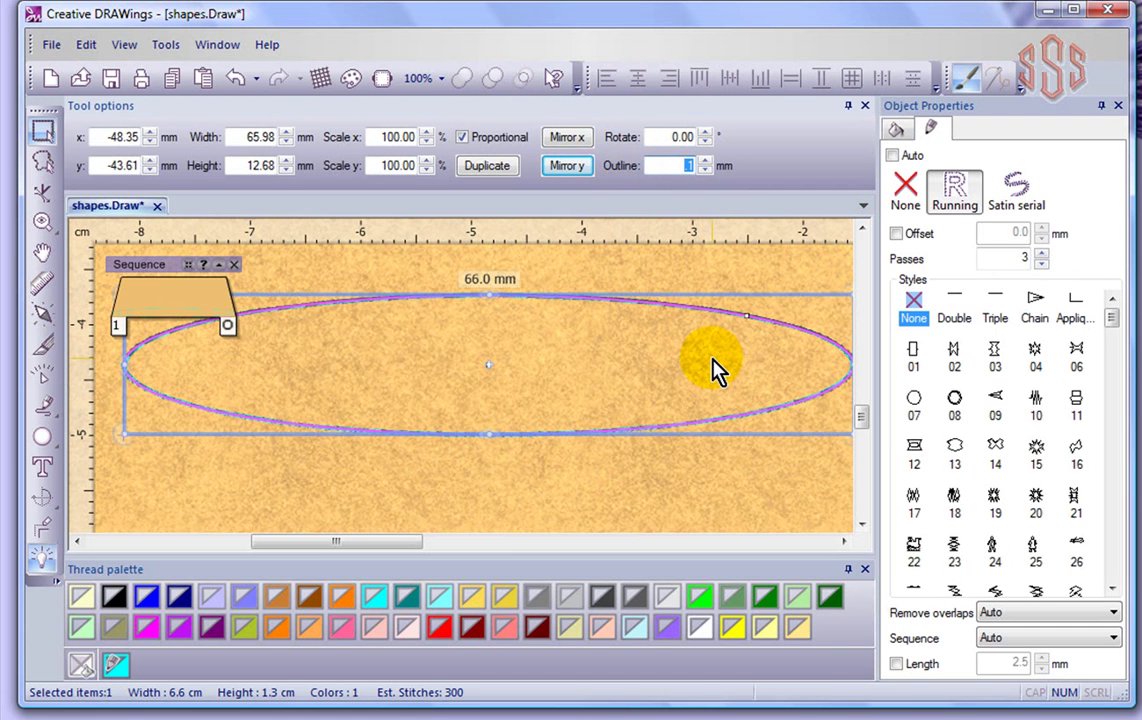
pyautogui.press('Return')
pyautogui.click(690, 478)
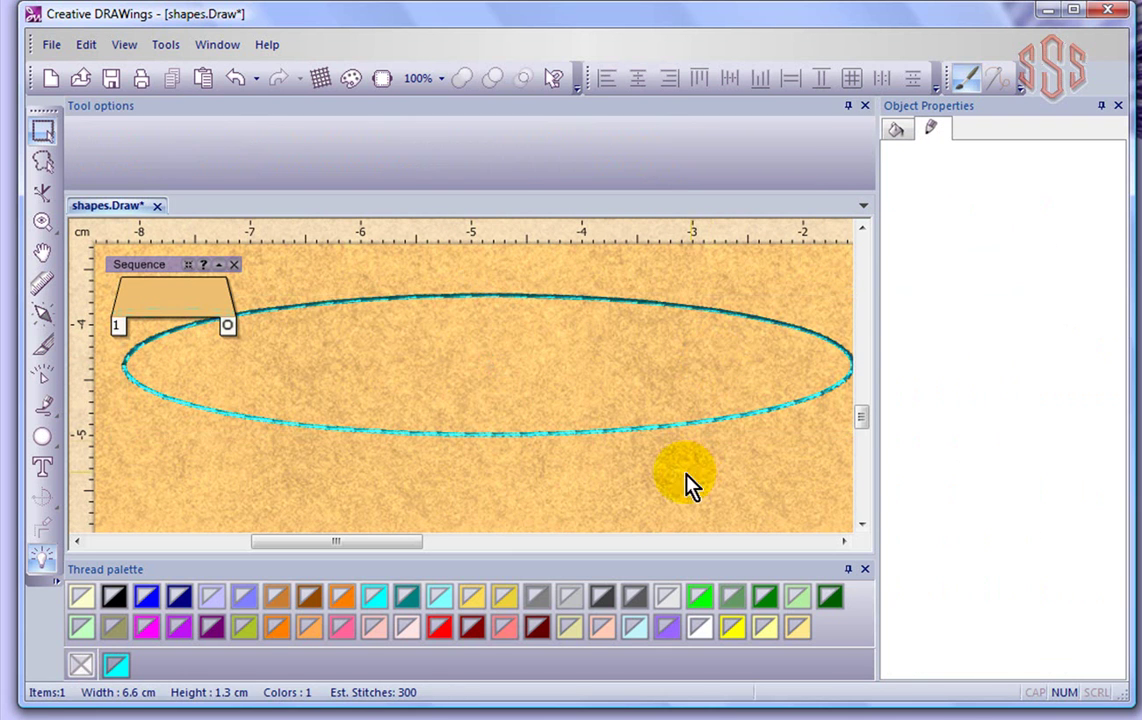
pyautogui.click(41, 376)
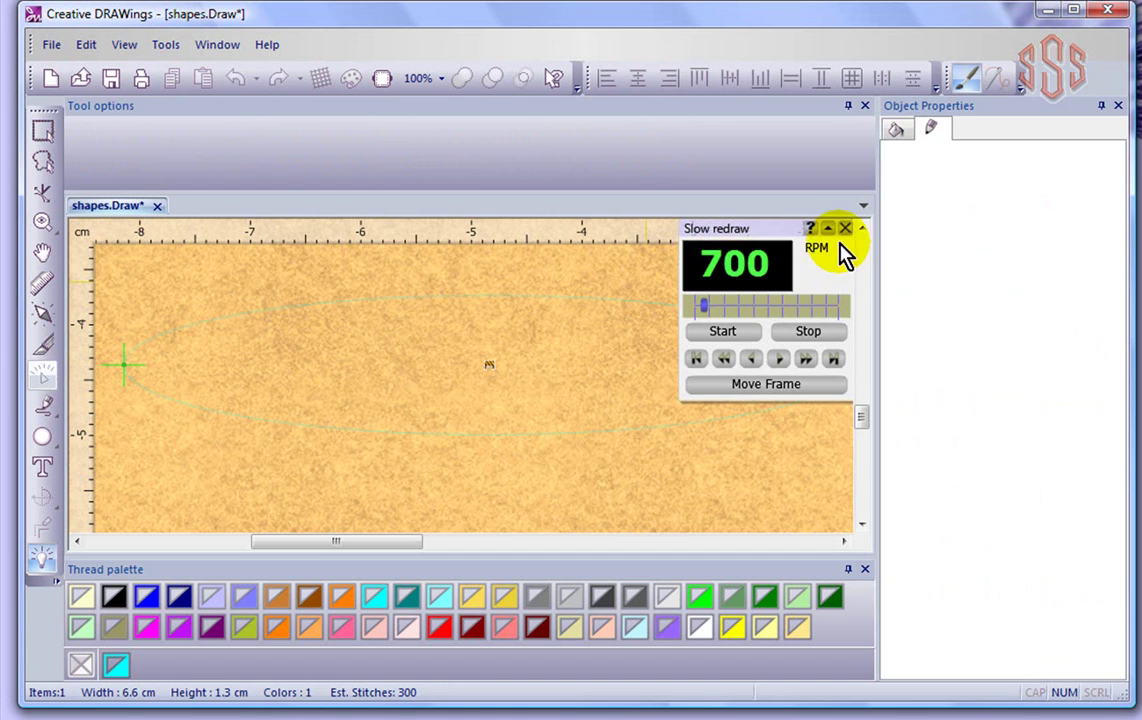
pyautogui.click(845, 228)
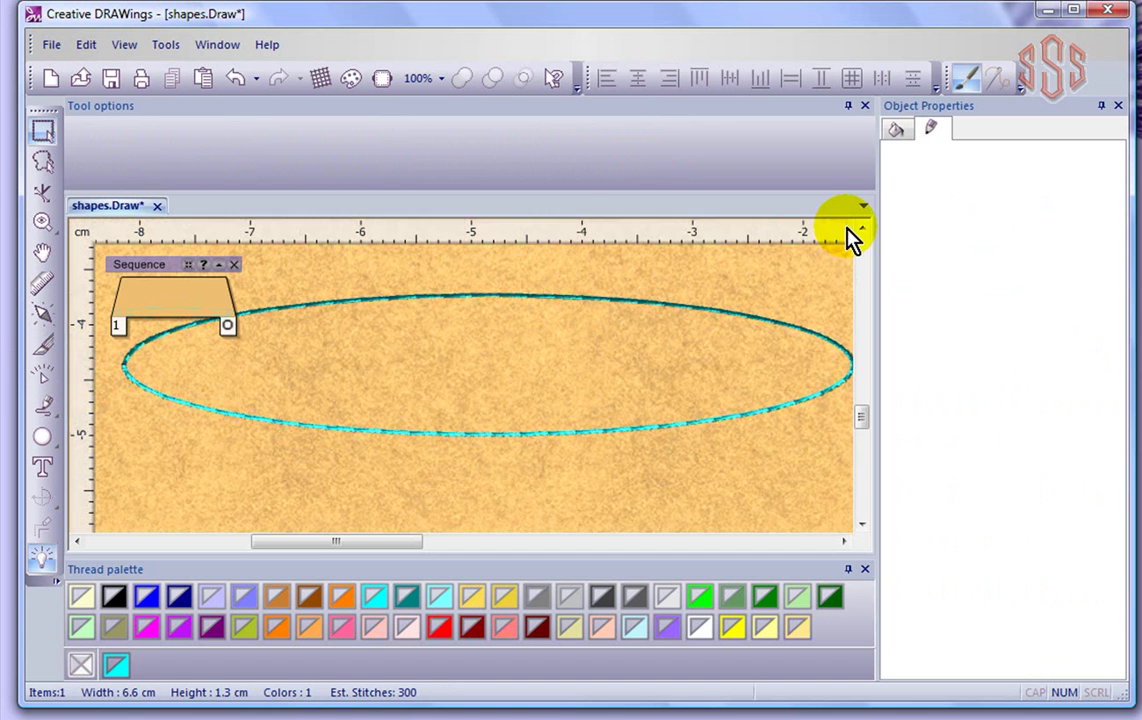
# - Preview the single-pass outline stitch-out with the speed raised to 1300 RPM
pyautogui.click(471, 295)
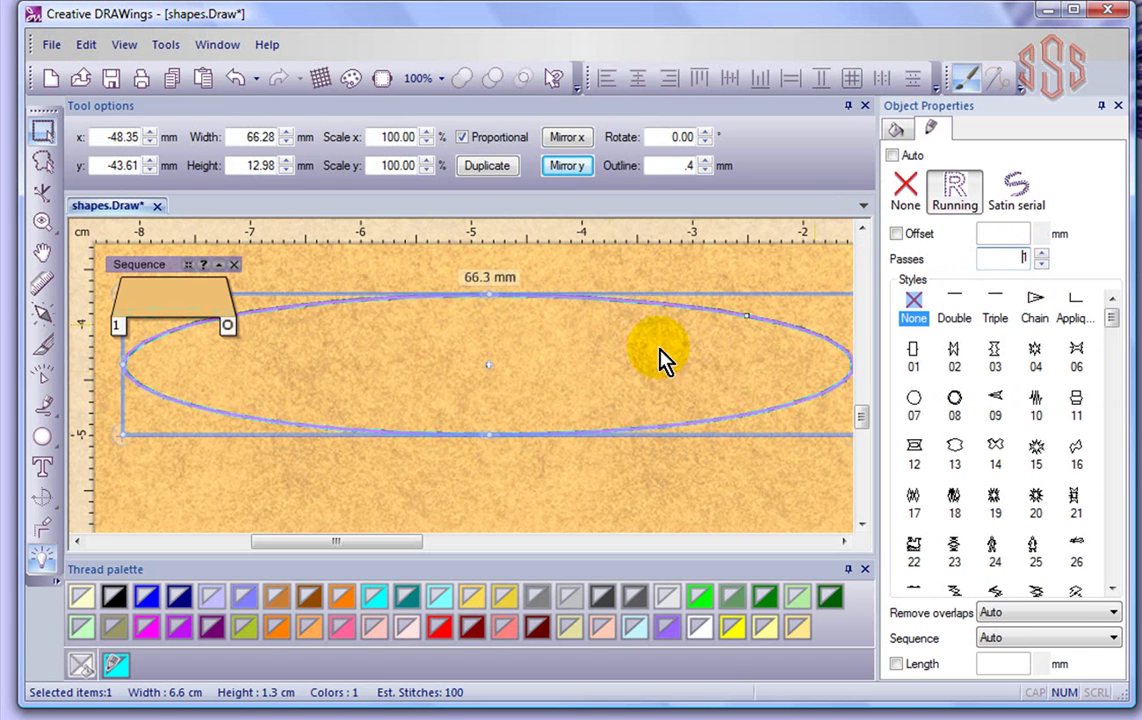
pyautogui.click(44, 378)
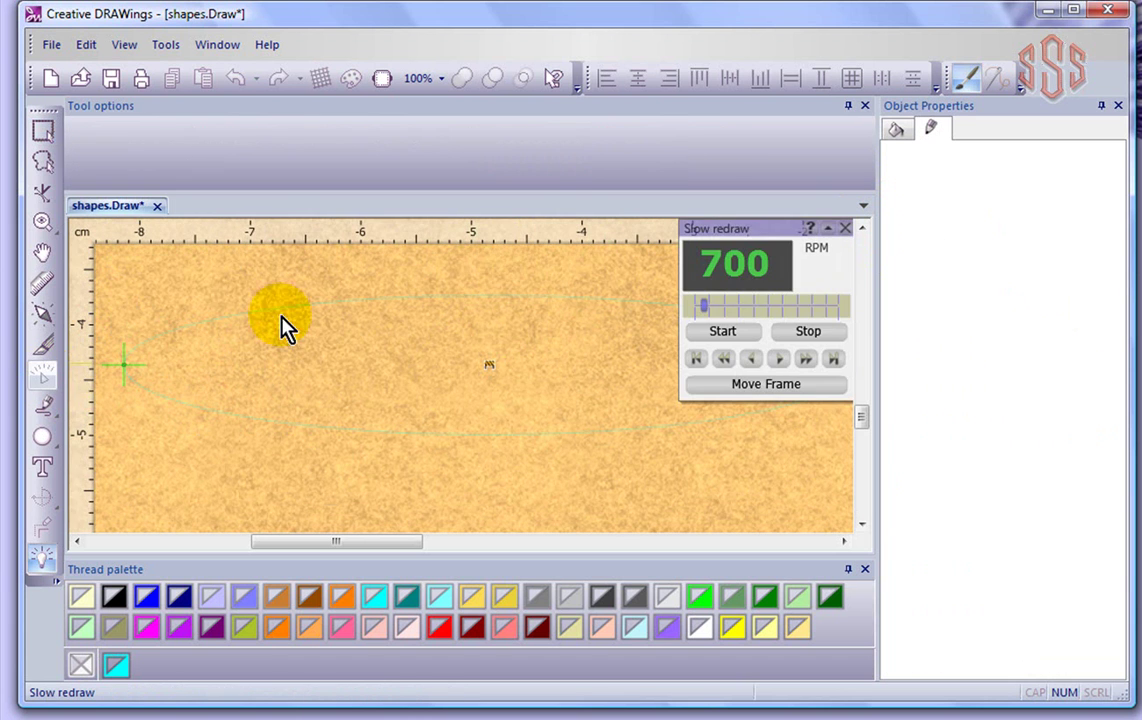
pyautogui.click(722, 331)
pyautogui.moveTo(704, 307); pyautogui.dragTo(716, 312)
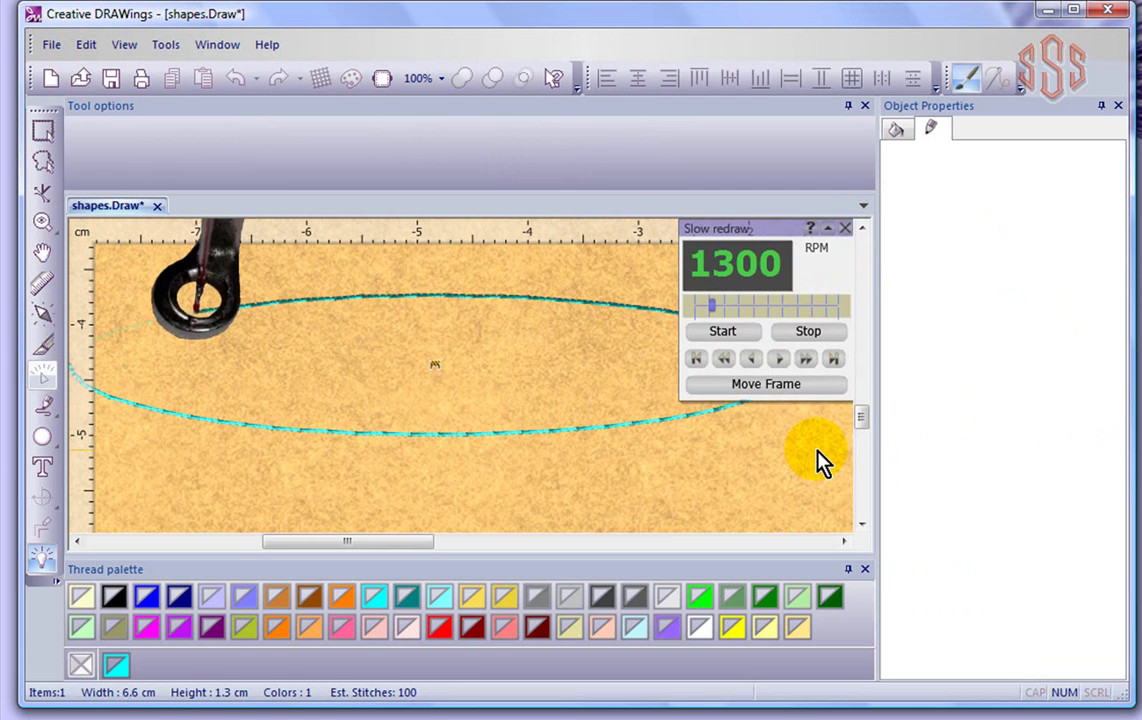
pyautogui.click(845, 229)
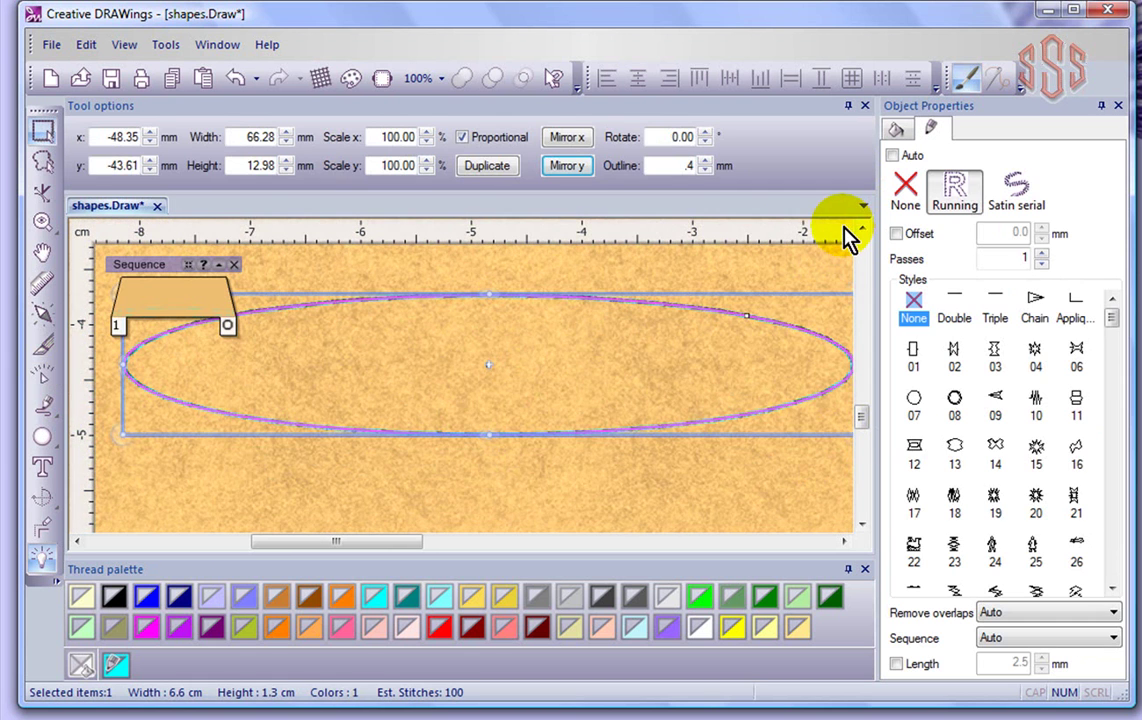
# - Widen the outline to 0.5 mm so it stitches as a Double running outline
pyautogui.doubleClick(689, 165)
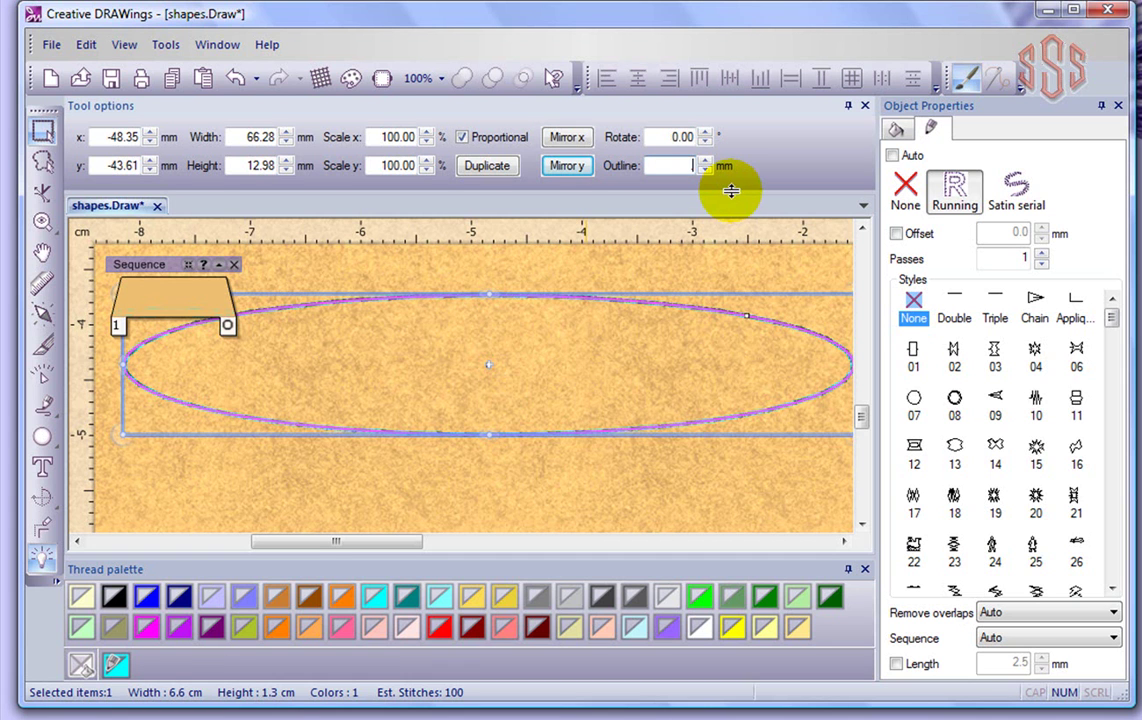
pyautogui.write('.5')
pyautogui.press('Return')
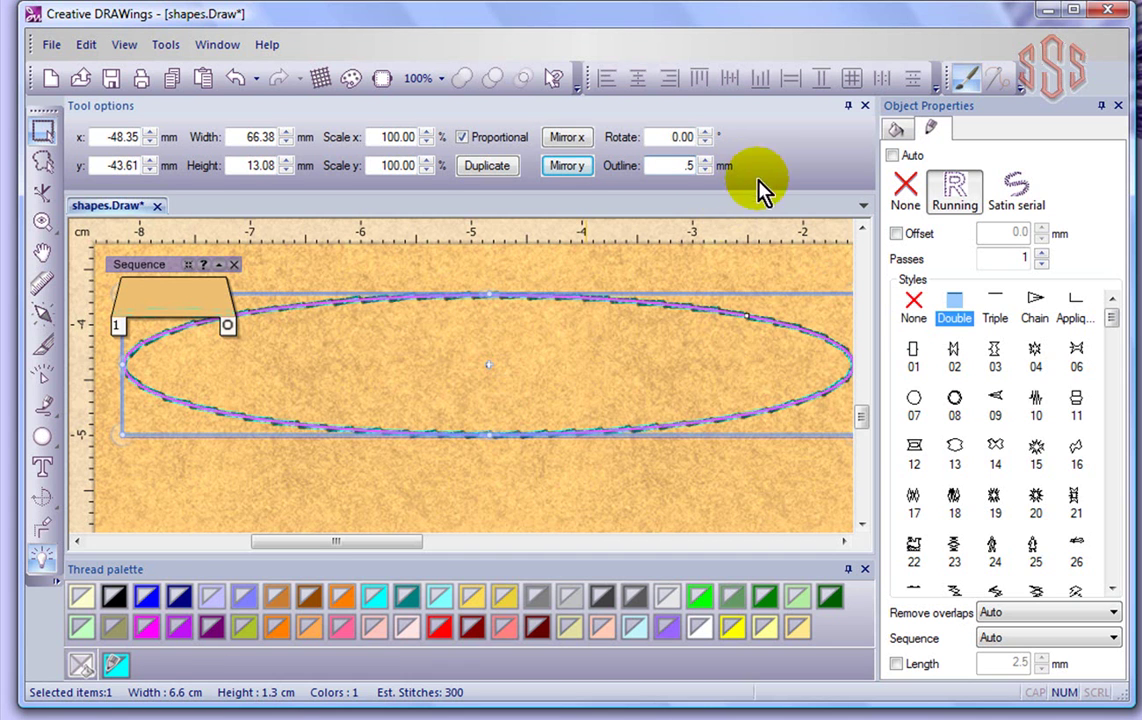
pyautogui.click(617, 505)
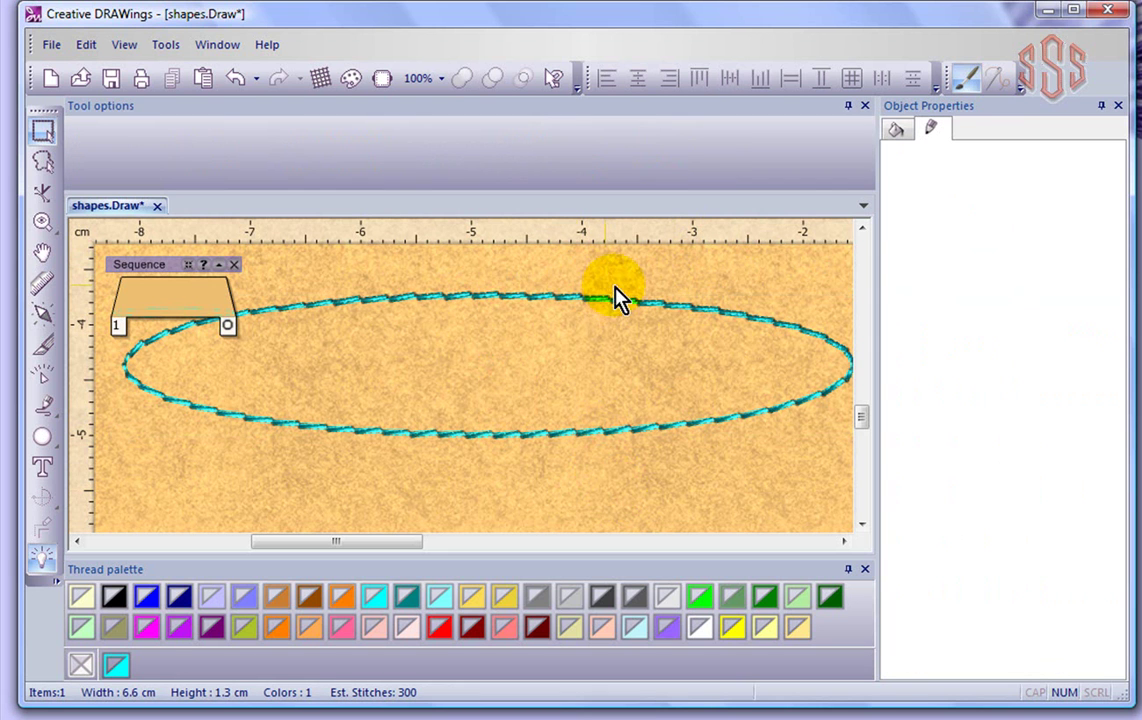
# - Preview the 300-stitch double outline stitching out at 1300 RPM
pyautogui.click(44, 377)
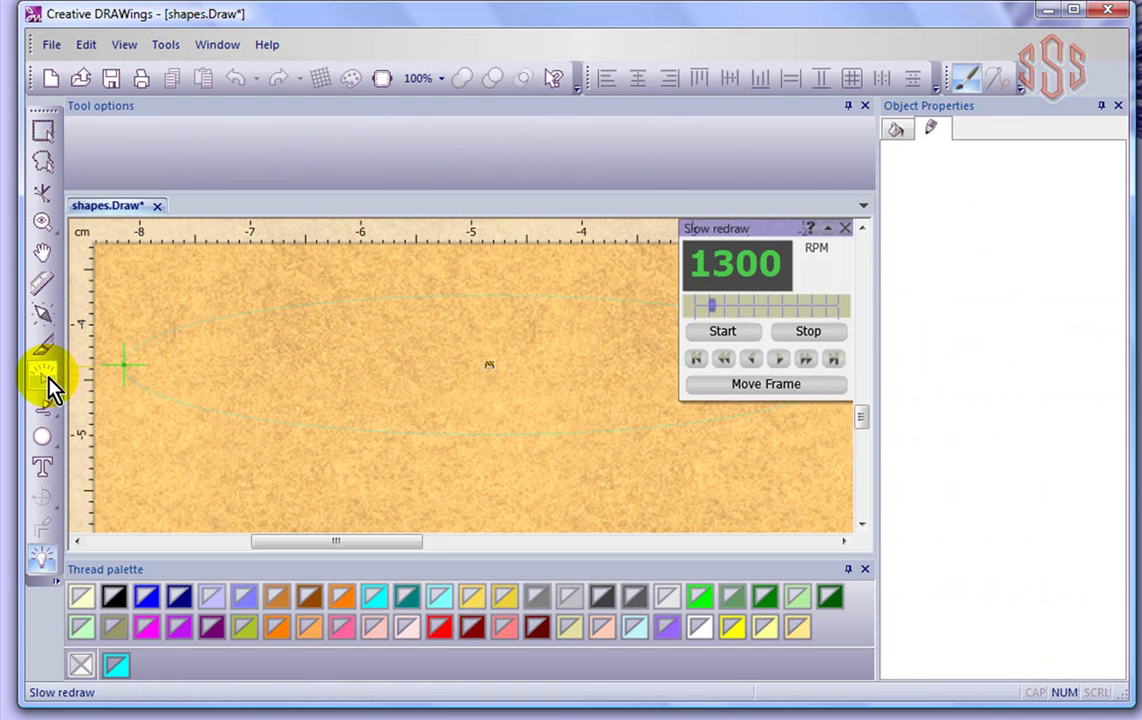
pyautogui.click(719, 333)
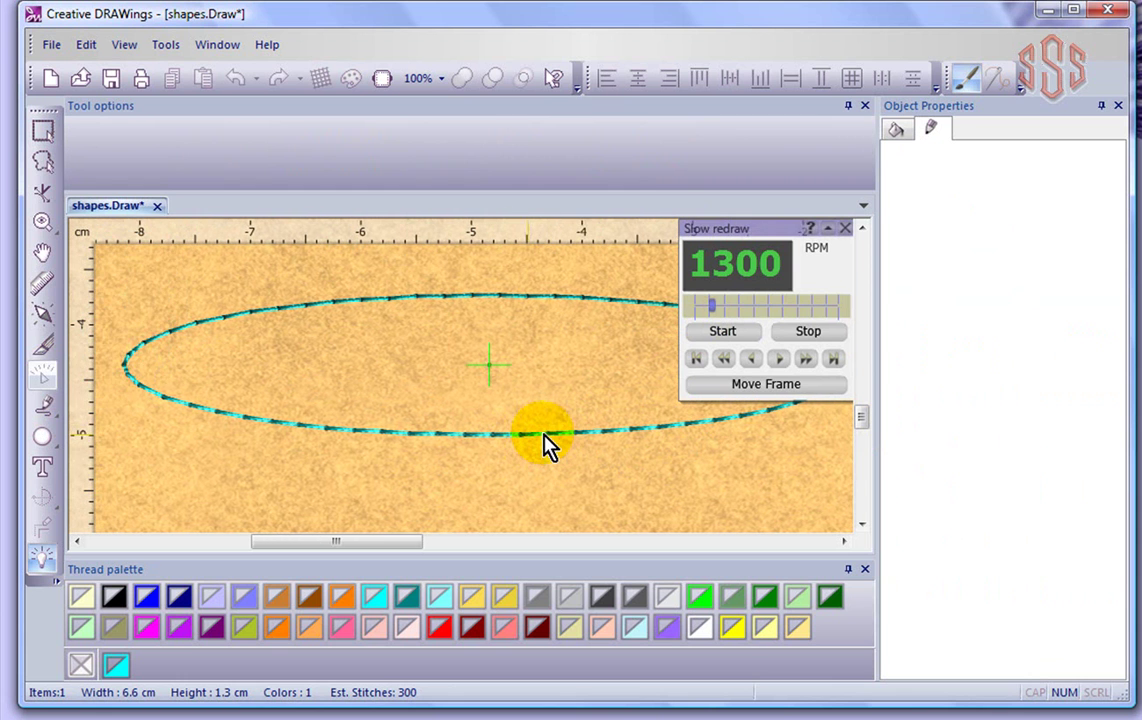
pyautogui.click(845, 229)
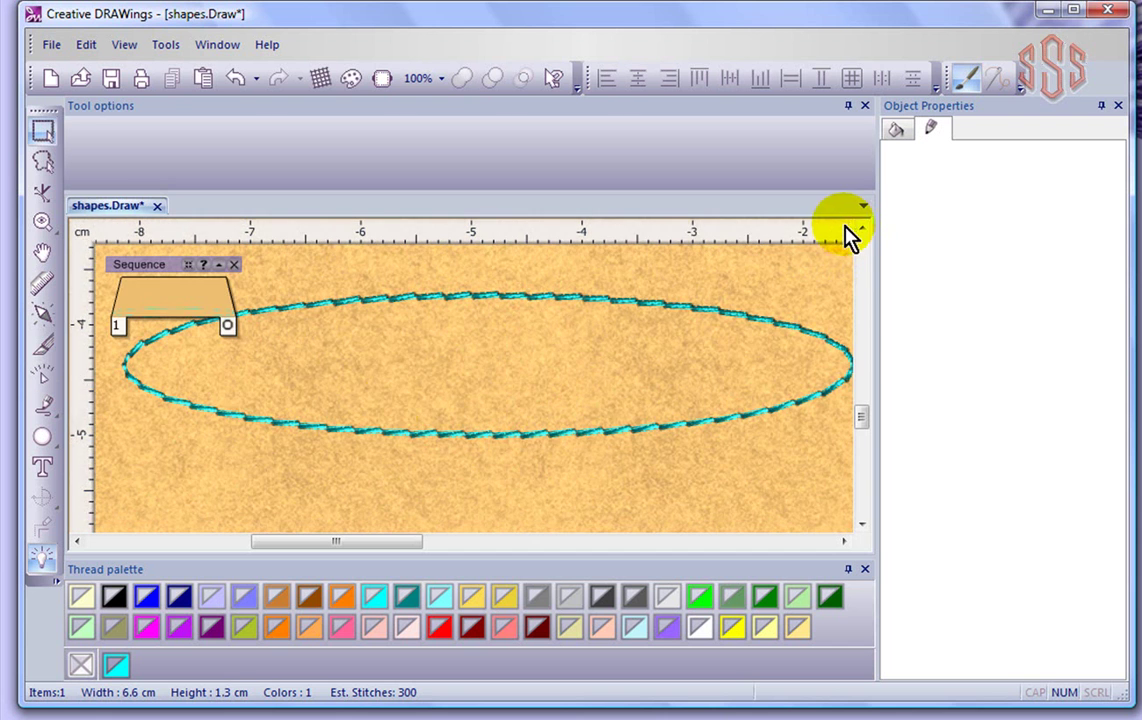
# - Select the ellipse and set its outline width to 1 mm for a Triple running outline
pyautogui.click(42, 135)
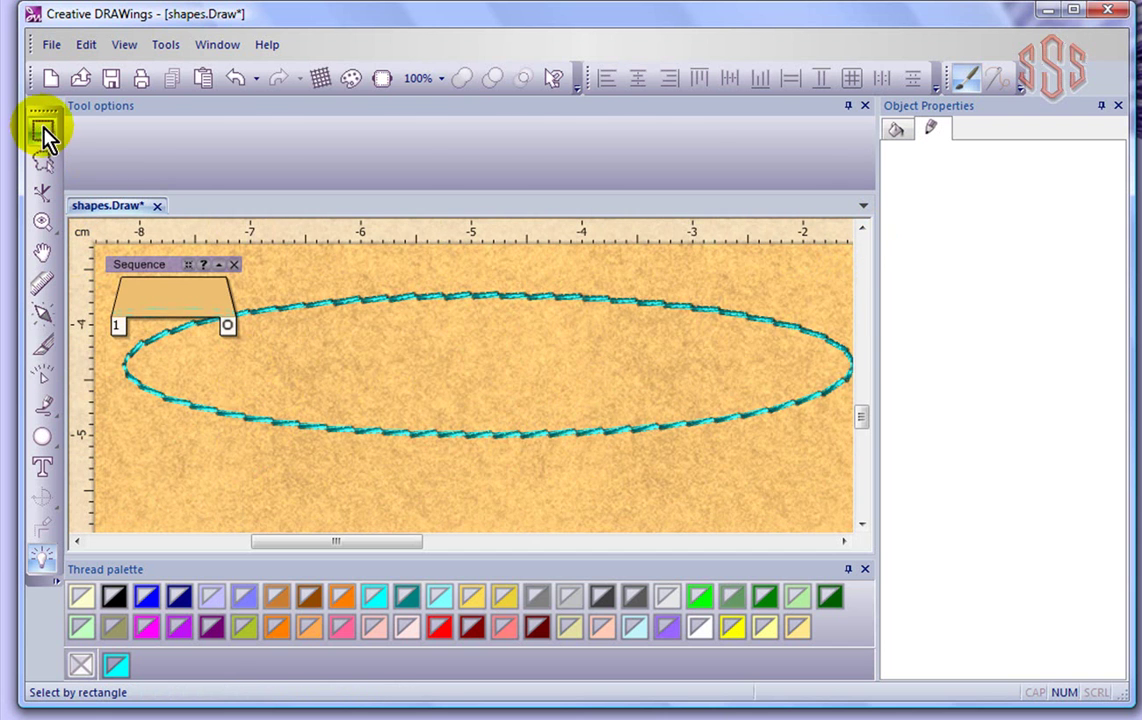
pyautogui.click(520, 303)
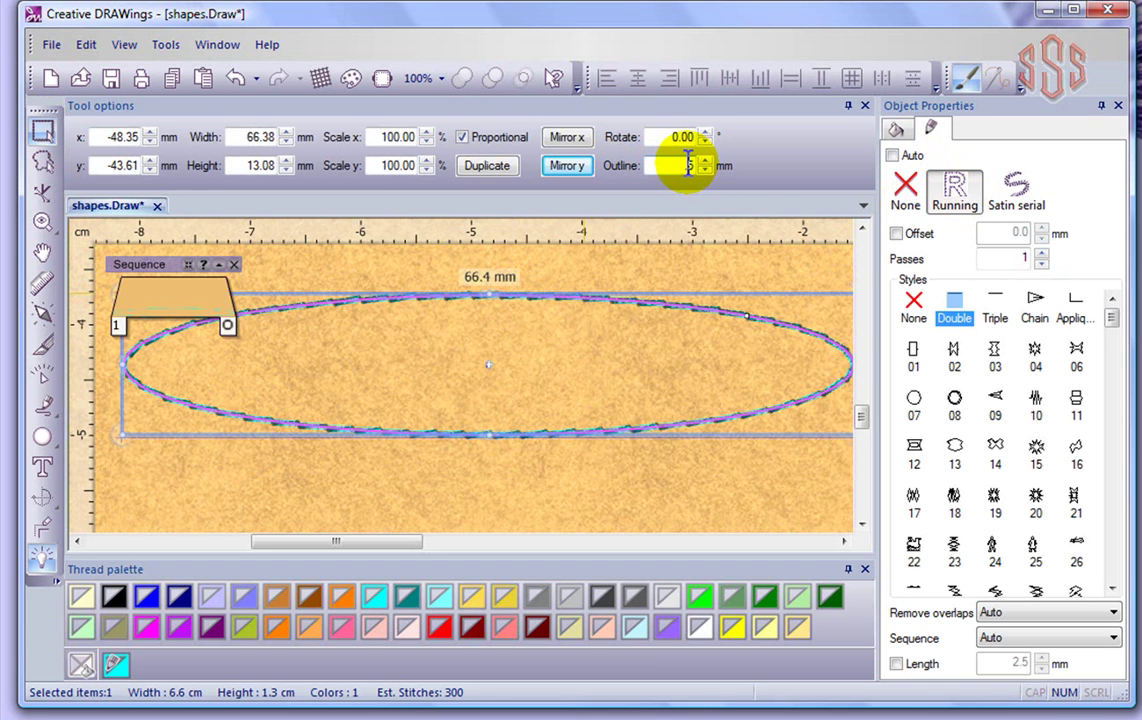
pyautogui.doubleClick(691, 165)
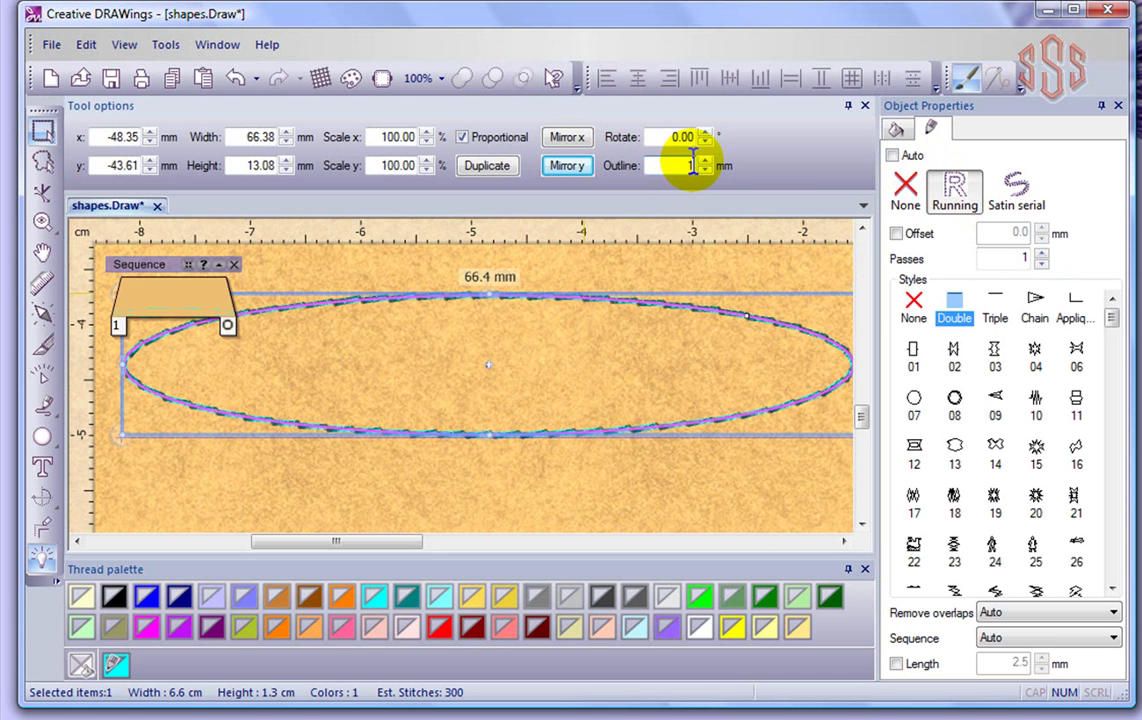
pyautogui.press('Return')
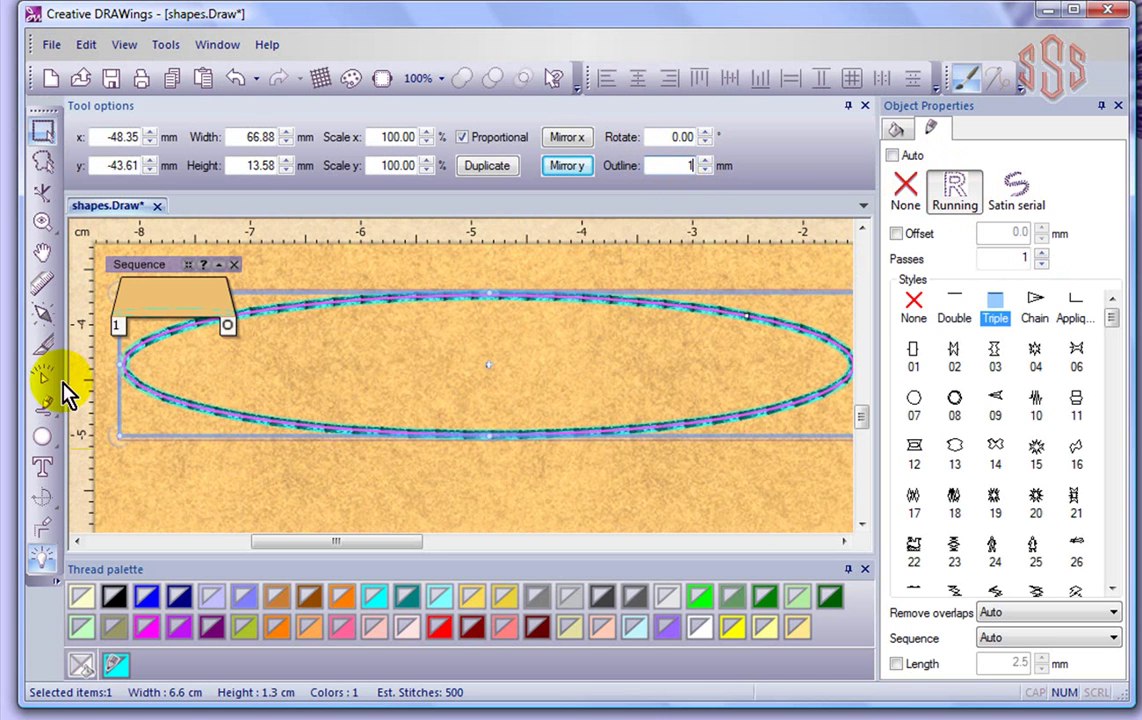
# - Preview the 500-stitch triple outline stitching out at 1300 RPM
pyautogui.click(46, 379)
pyautogui.click(735, 332)
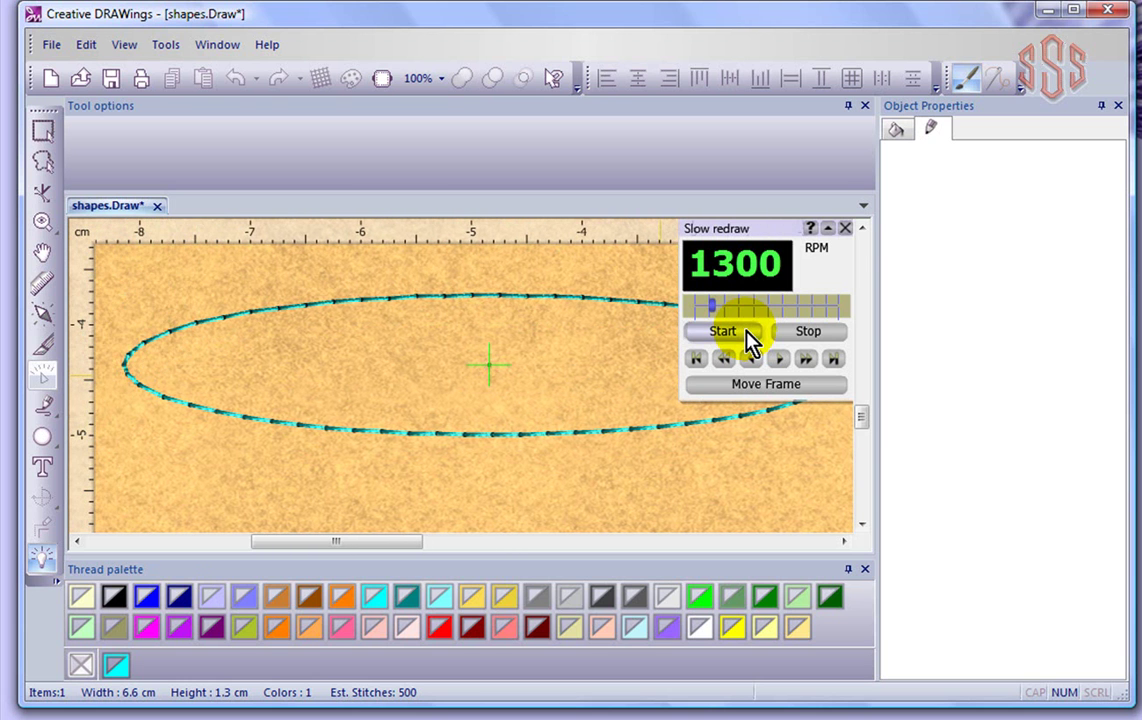
pyautogui.click(845, 228)
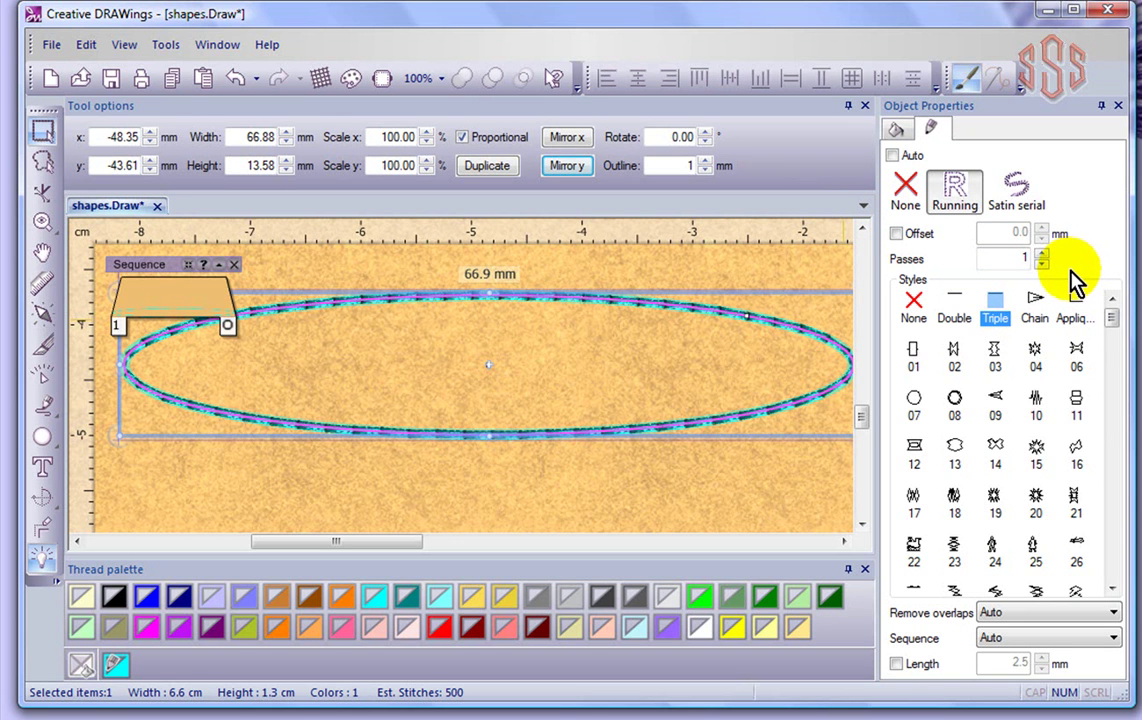
# - Turn on the outline Offset at 1.0 mm
pyautogui.click(895, 233)
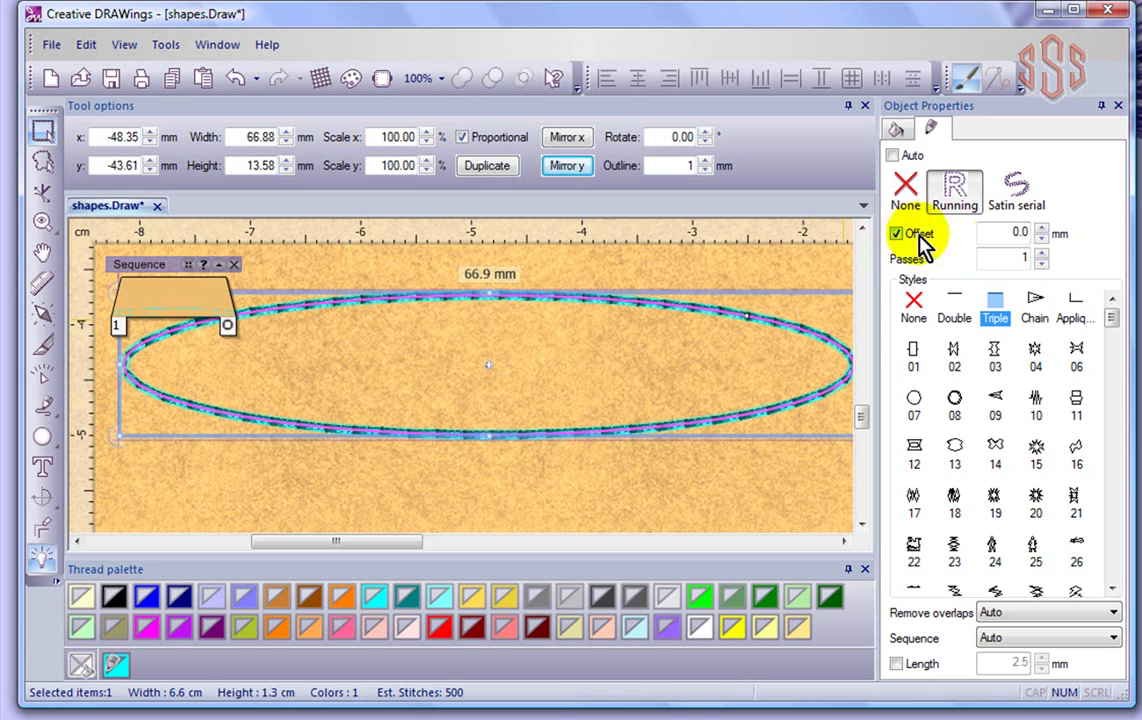
pyautogui.doubleClick(990, 231)
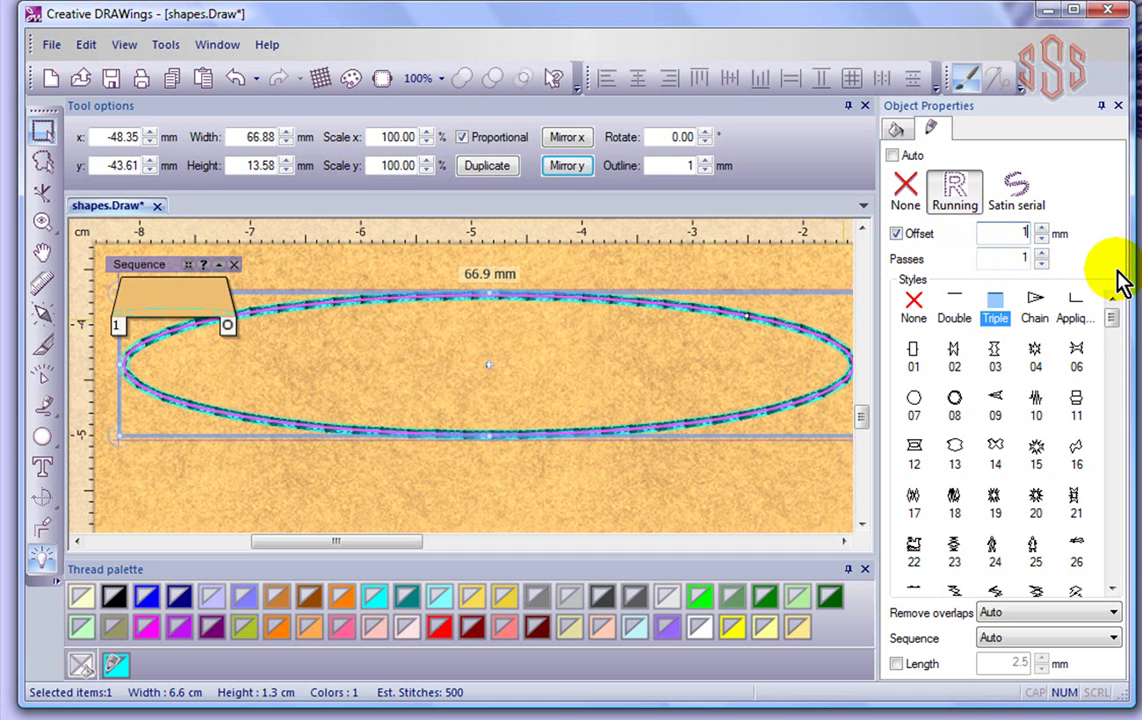
pyautogui.write('1')
pyautogui.press('Return')
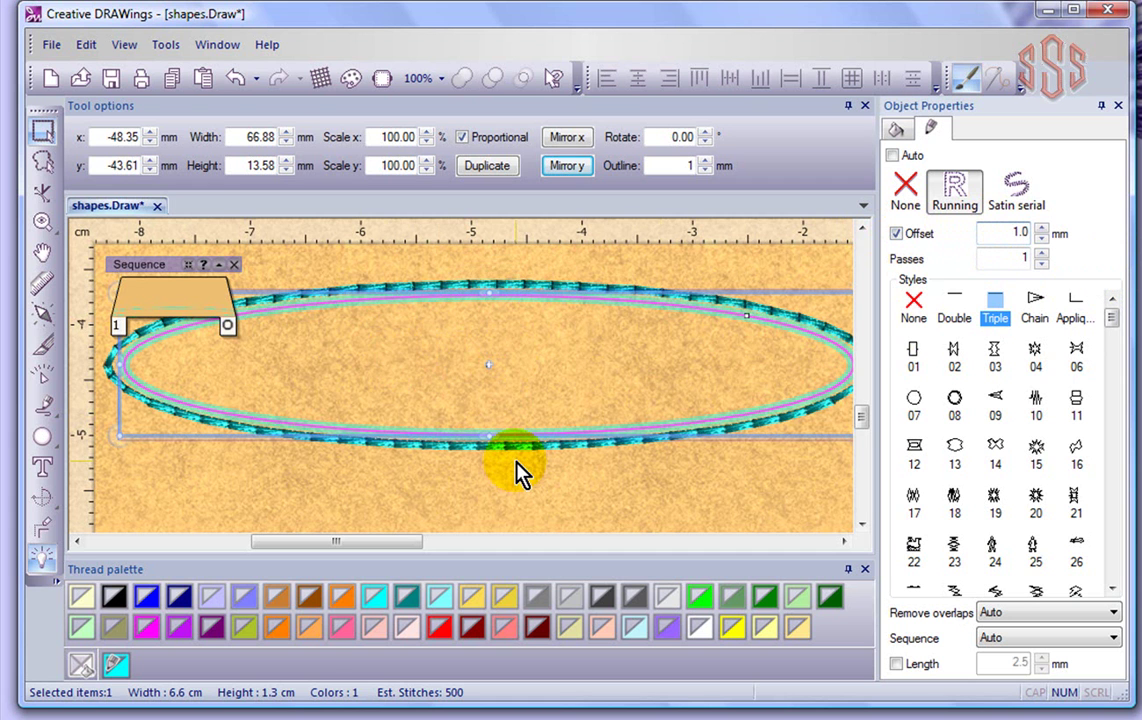
# - Review the offset outline, then turn Offset off again
pyautogui.scroll(3, 517, 472)
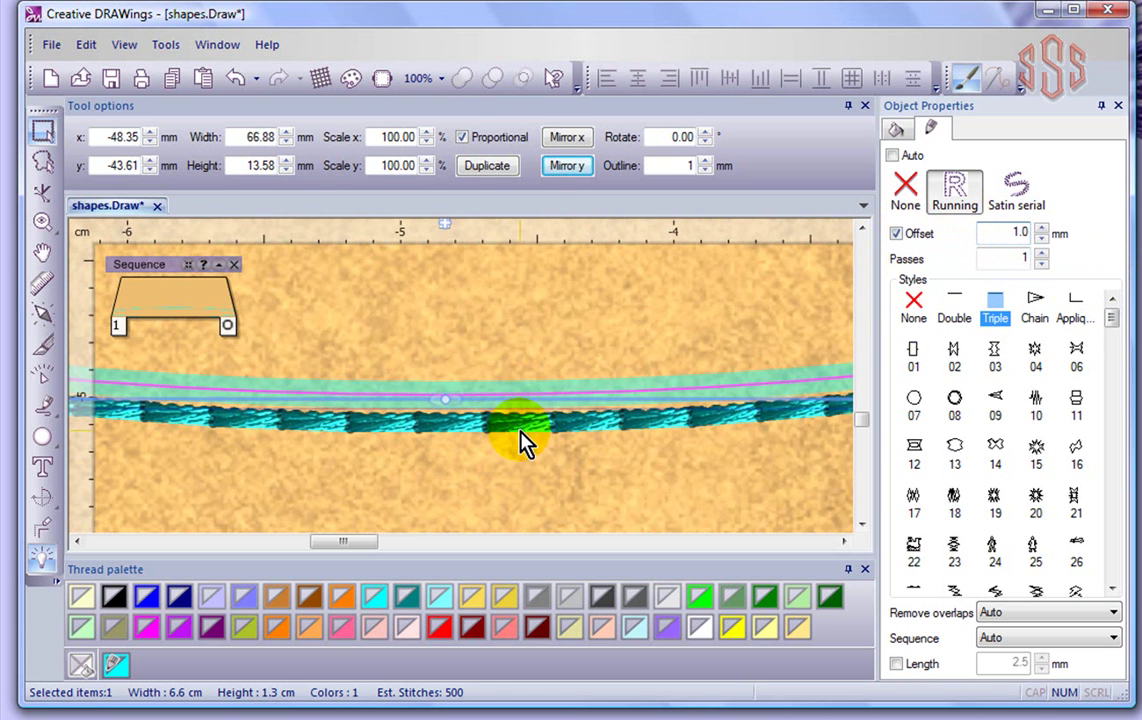
pyautogui.scroll(-2, 556, 327)
pyautogui.scroll(-2, 556, 327)
pyautogui.moveTo(862, 425); pyautogui.dragTo(862, 415)
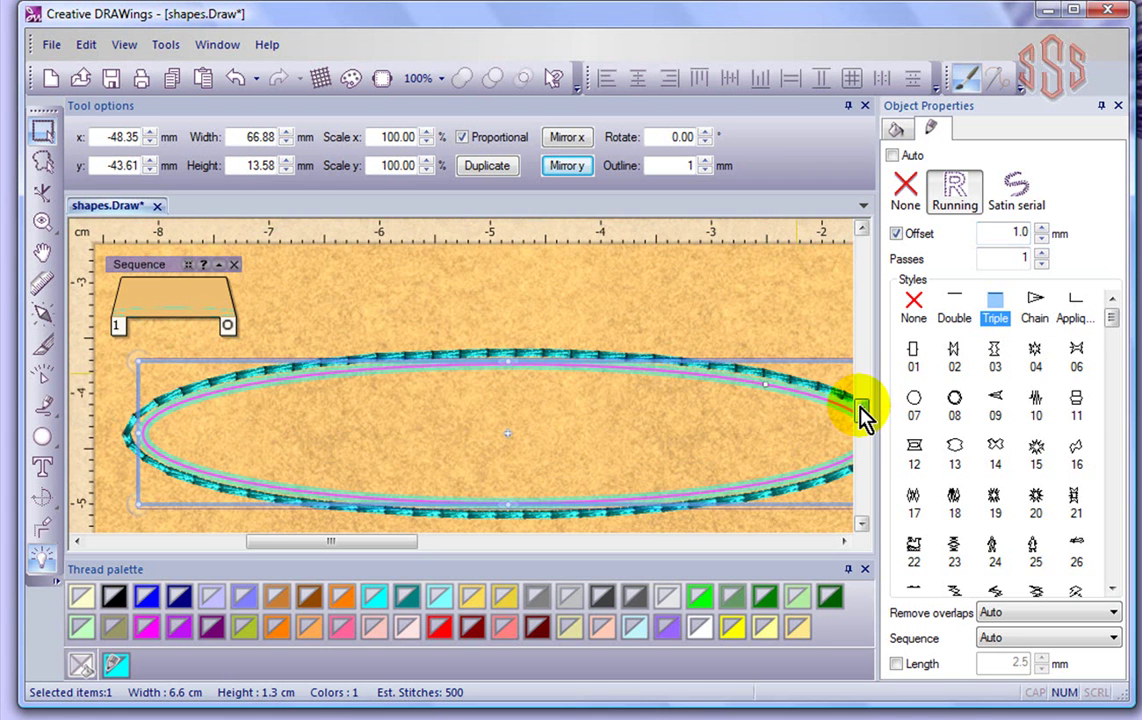
pyautogui.click(896, 234)
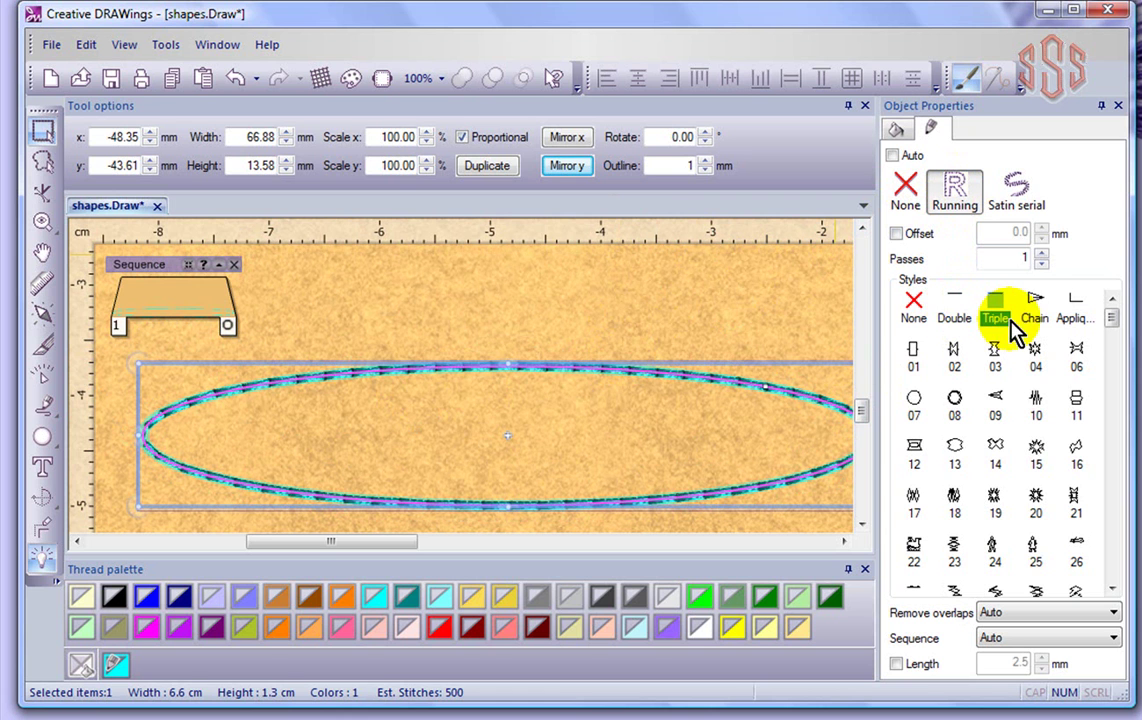
# - Try the Chain style (600 stitches) on the outline, then switch to Appliqué (500 stitches)
pyautogui.click(1036, 303)
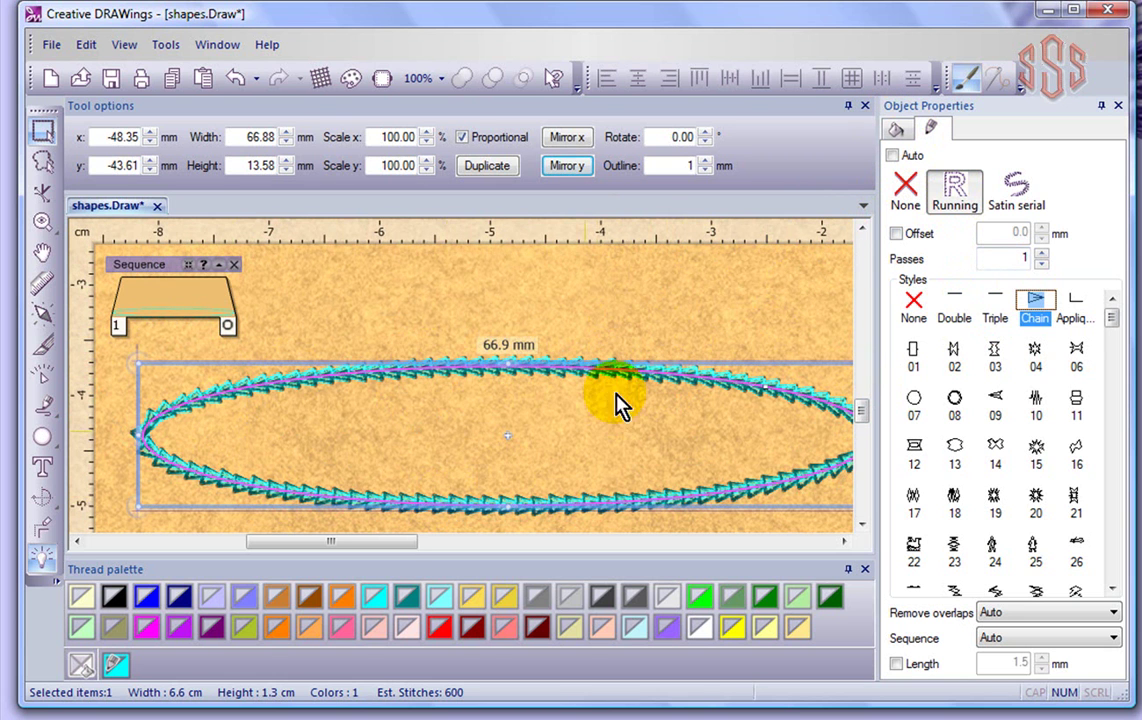
pyautogui.click(610, 288)
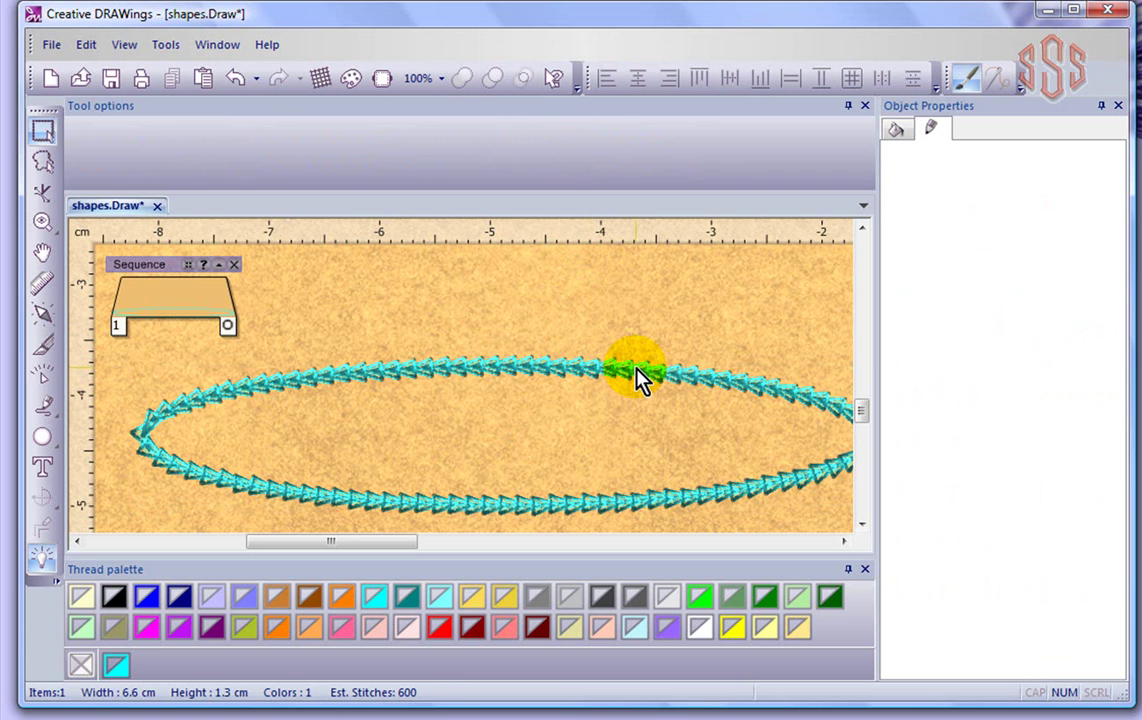
pyautogui.click(640, 378)
pyautogui.click(1036, 308)
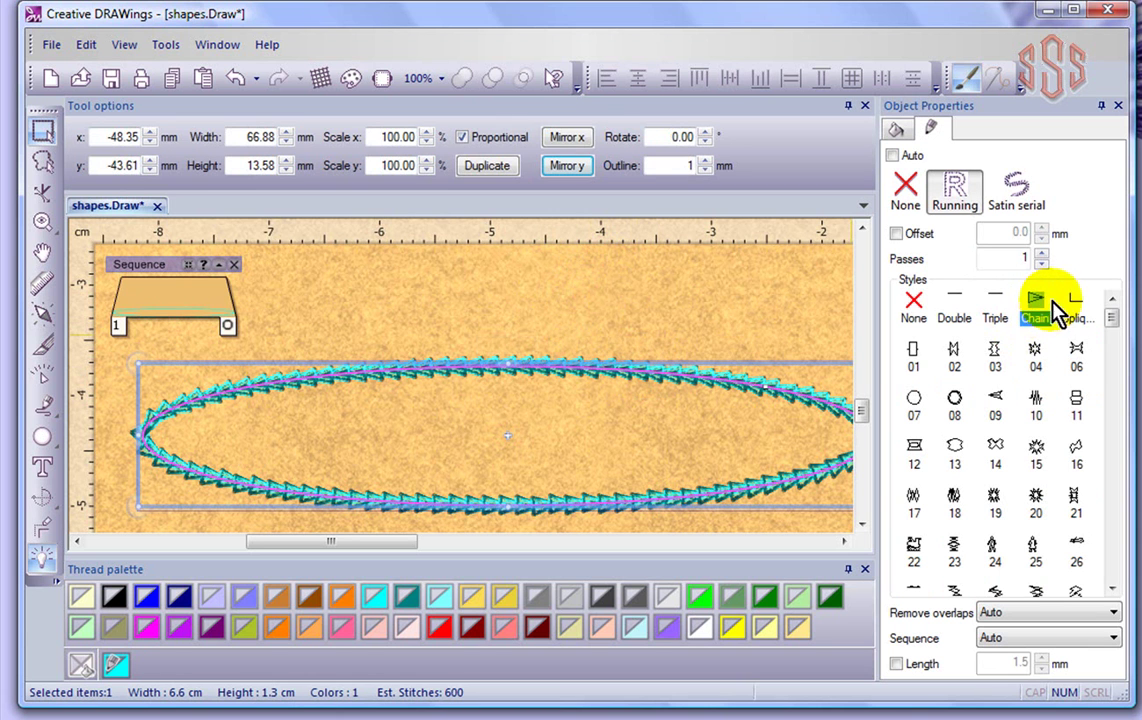
pyautogui.click(1076, 310)
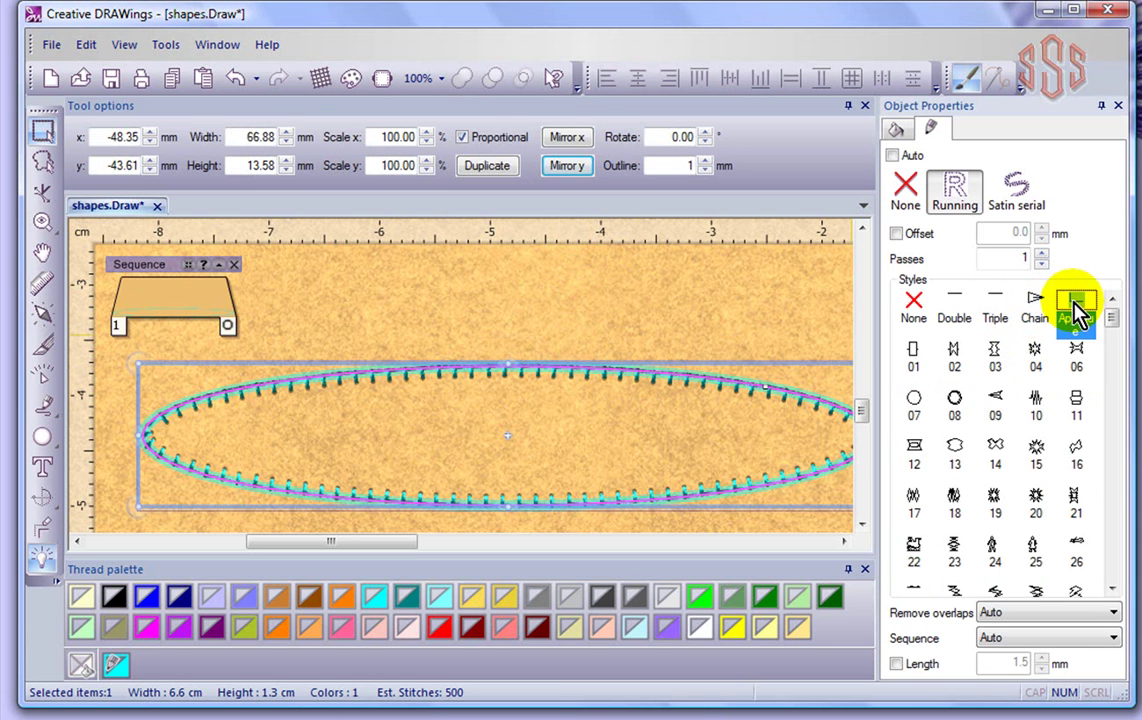
# - Step through decorative styles 01 to 09, including circles, double-circle and leaf
pyautogui.click(912, 352)
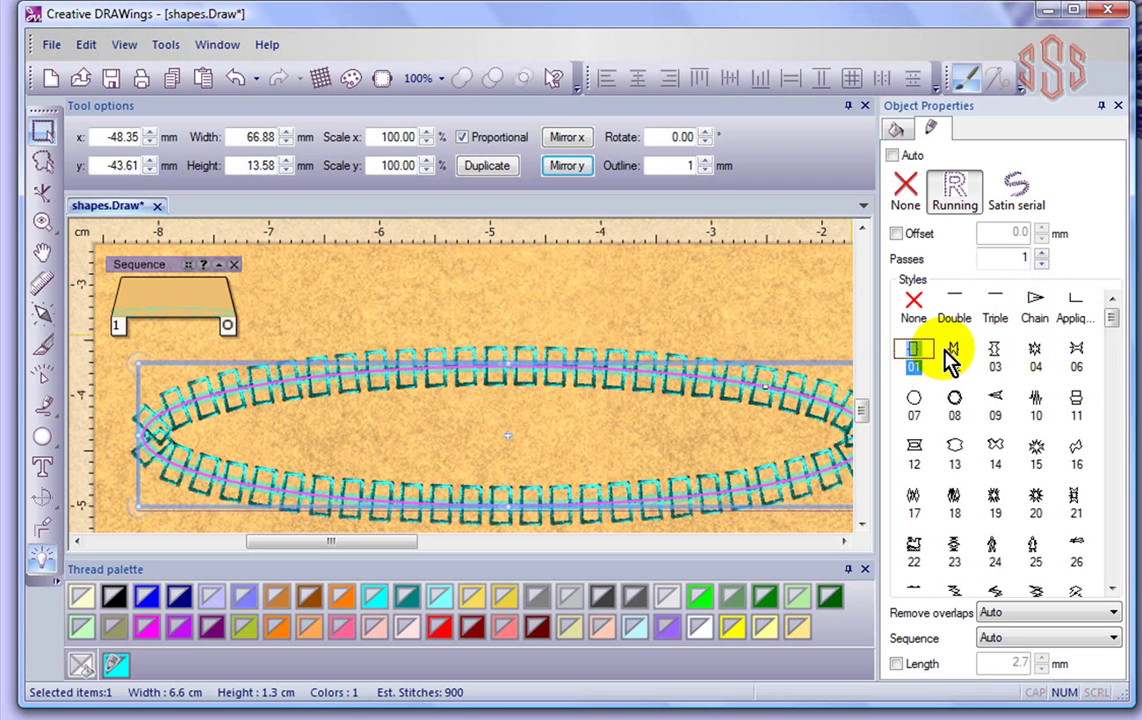
pyautogui.click(952, 358)
pyautogui.click(992, 358)
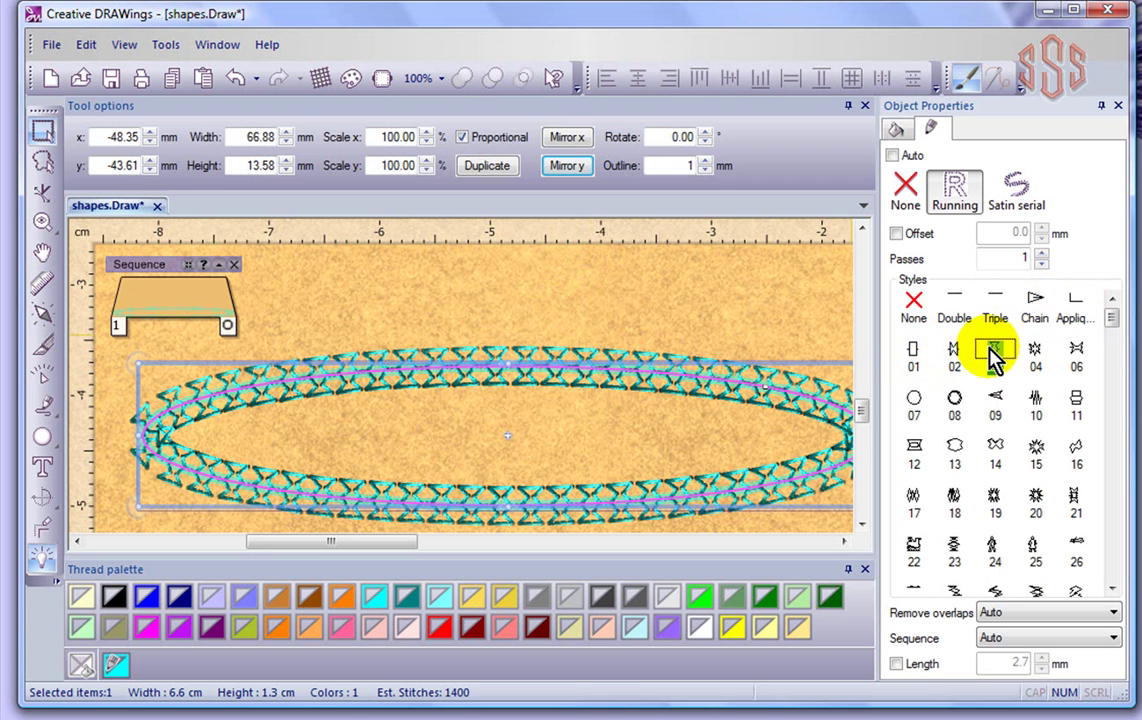
pyautogui.click(1036, 356)
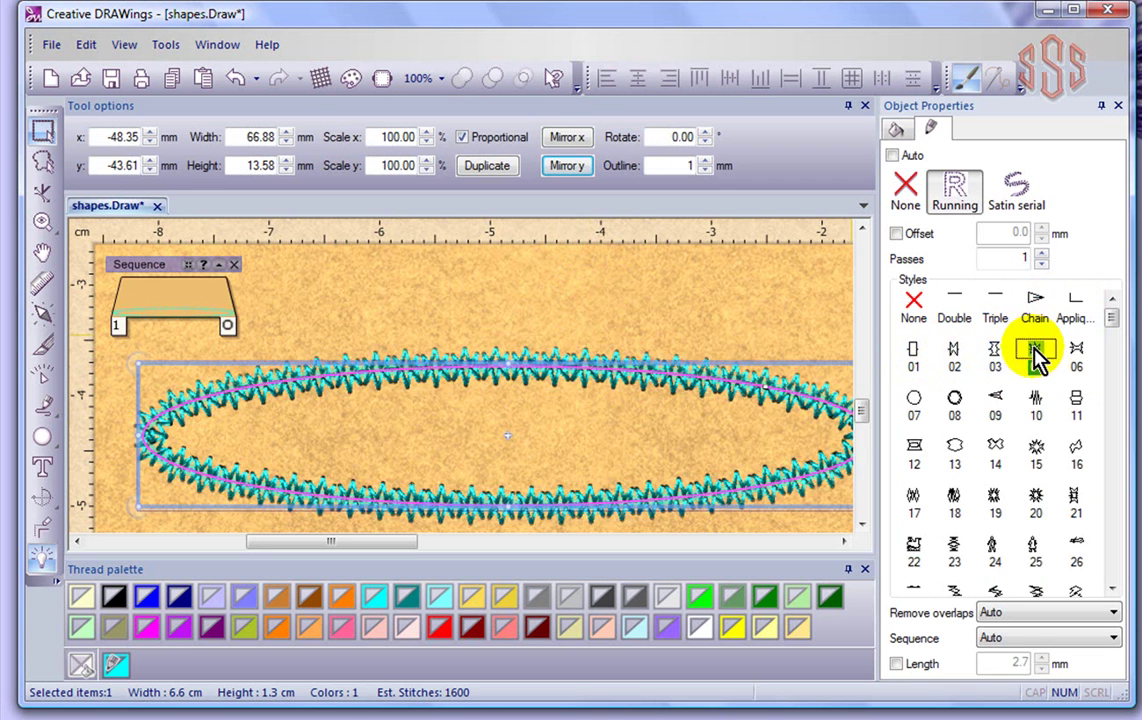
pyautogui.click(1078, 355)
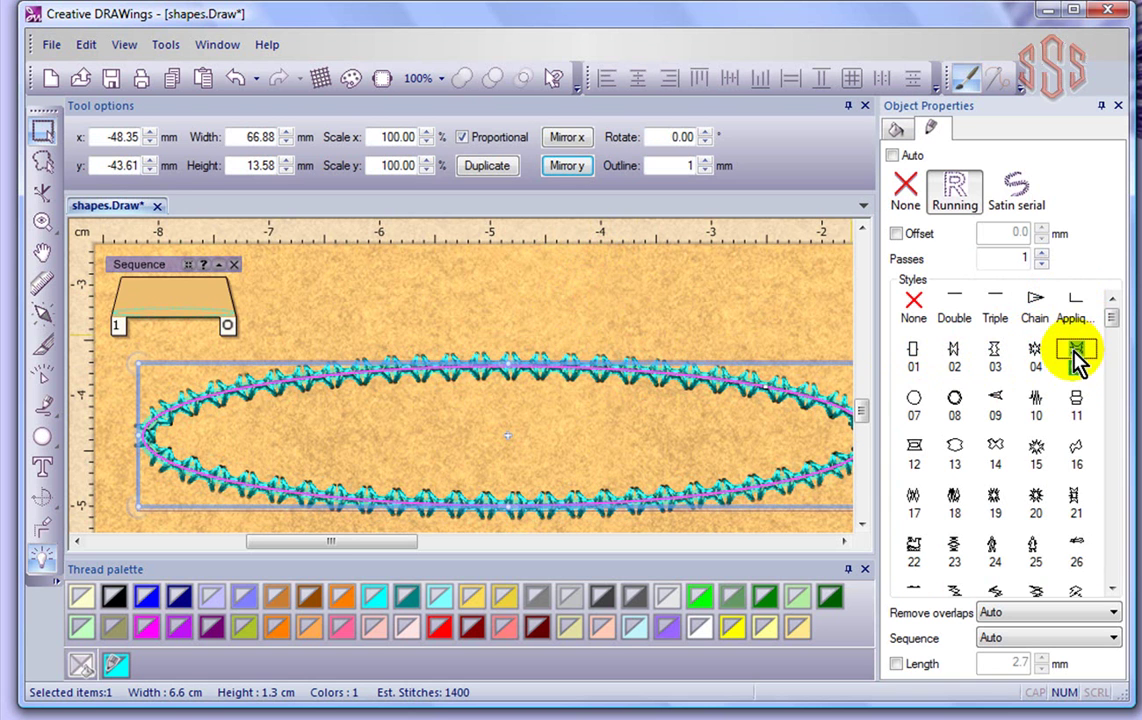
pyautogui.click(914, 401)
pyautogui.click(952, 400)
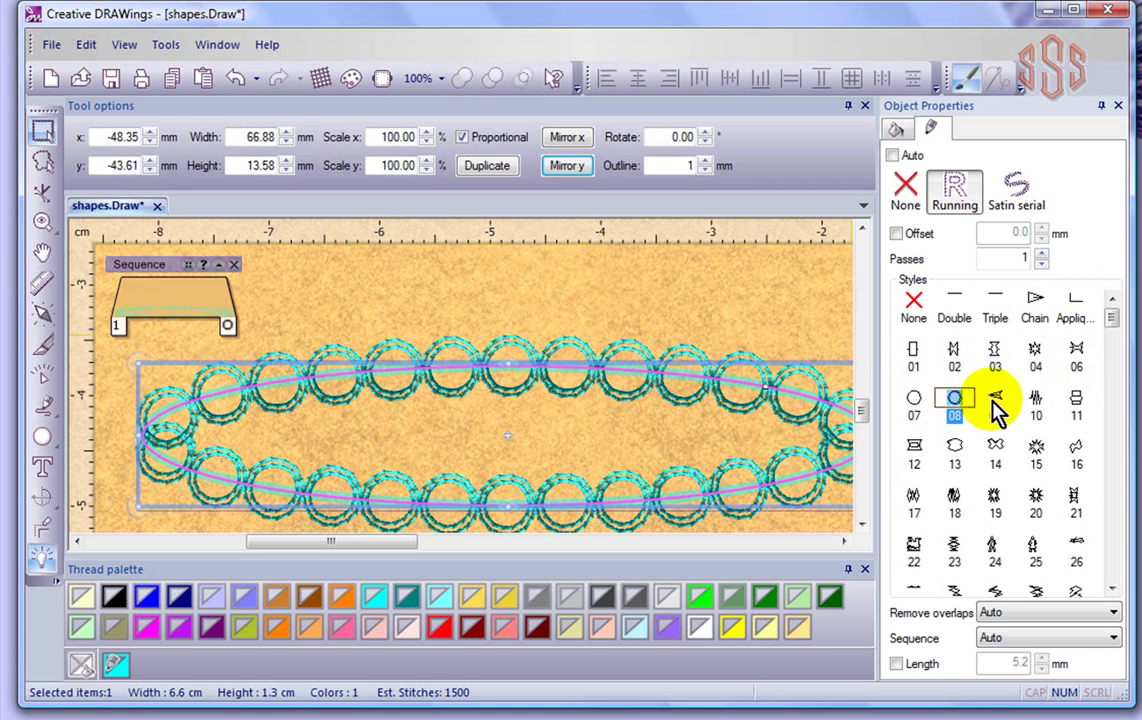
pyautogui.click(995, 400)
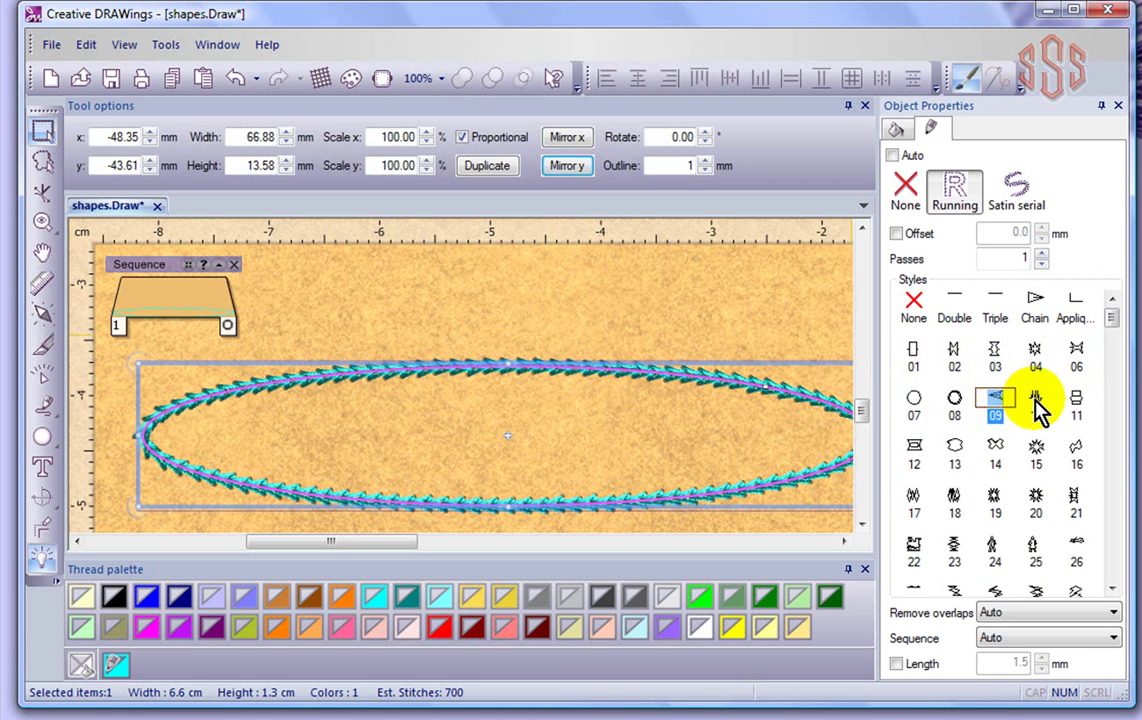
# - Continue through decorative styles 10 to 16, ending on zigzag style 16 at 1300 stitches
pyautogui.click(1036, 402)
pyautogui.click(1073, 402)
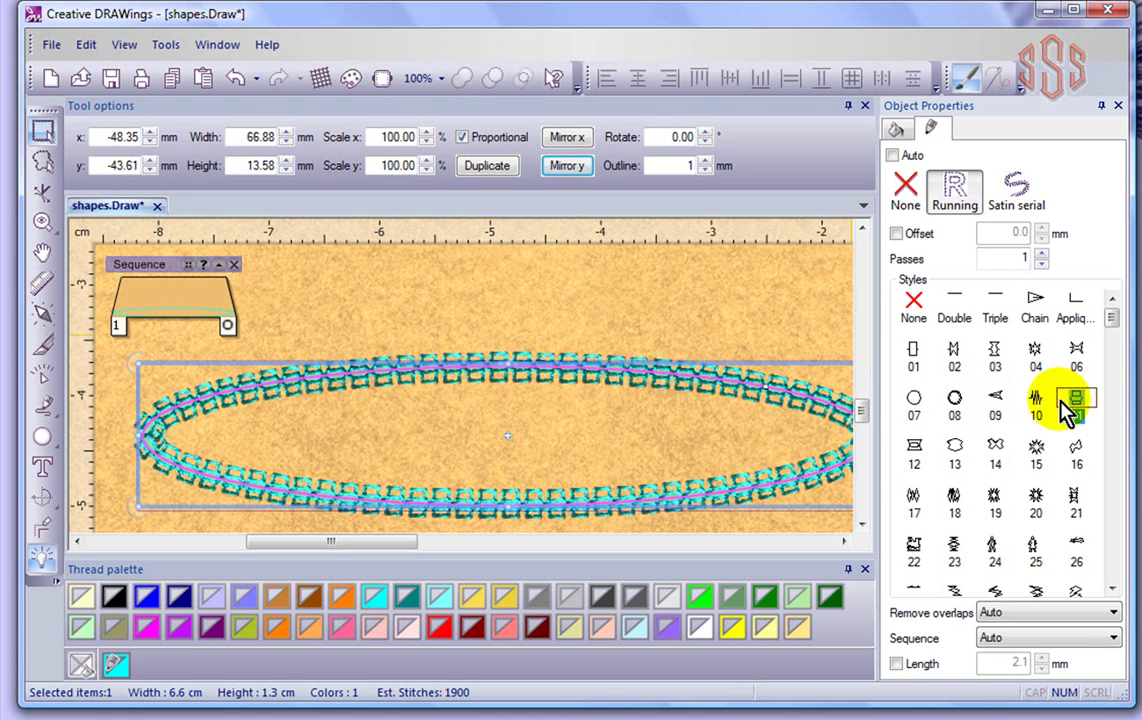
pyautogui.click(912, 450)
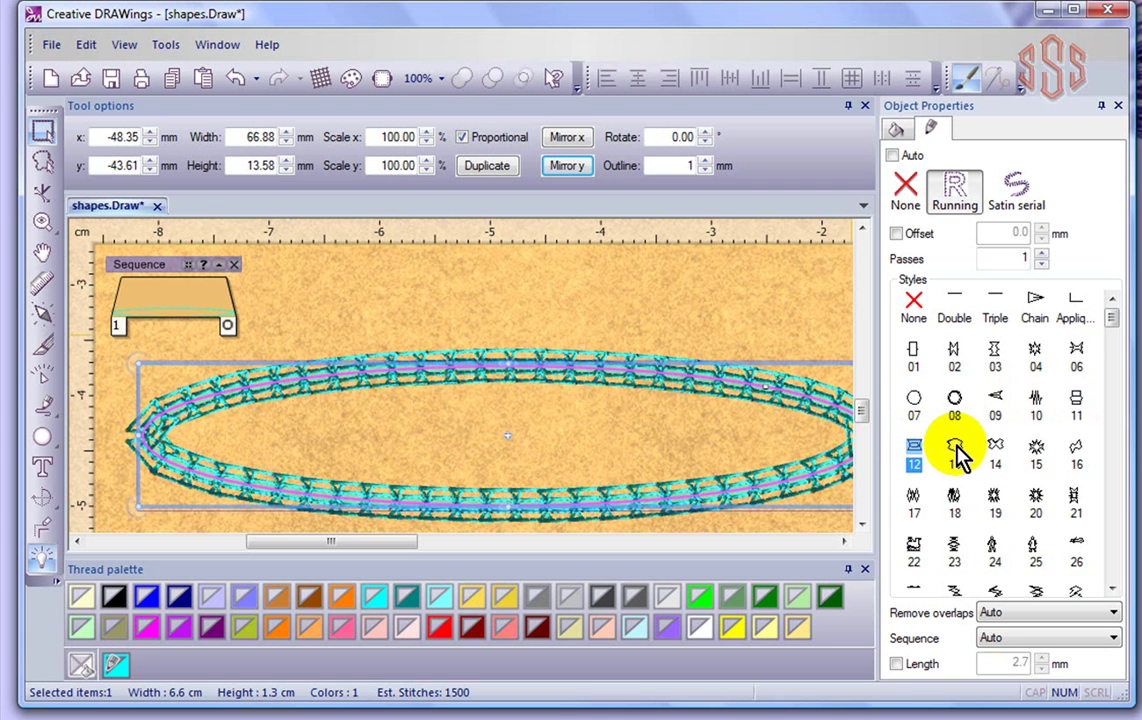
pyautogui.click(953, 450)
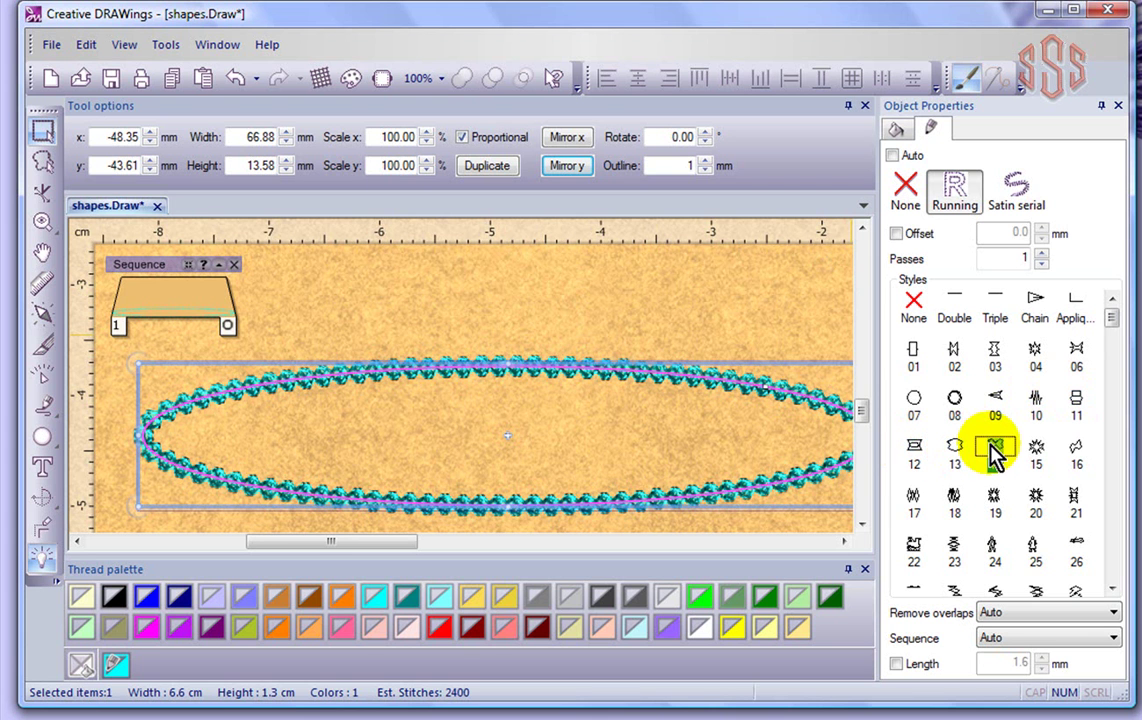
pyautogui.click(1036, 450)
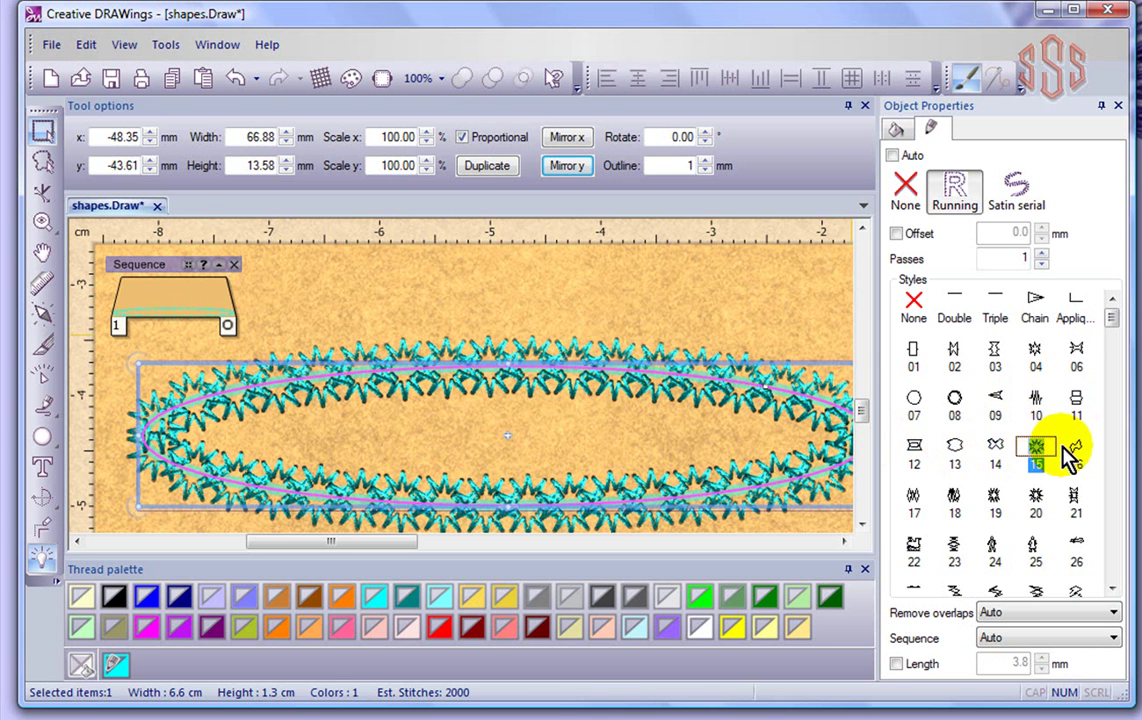
pyautogui.click(1076, 450)
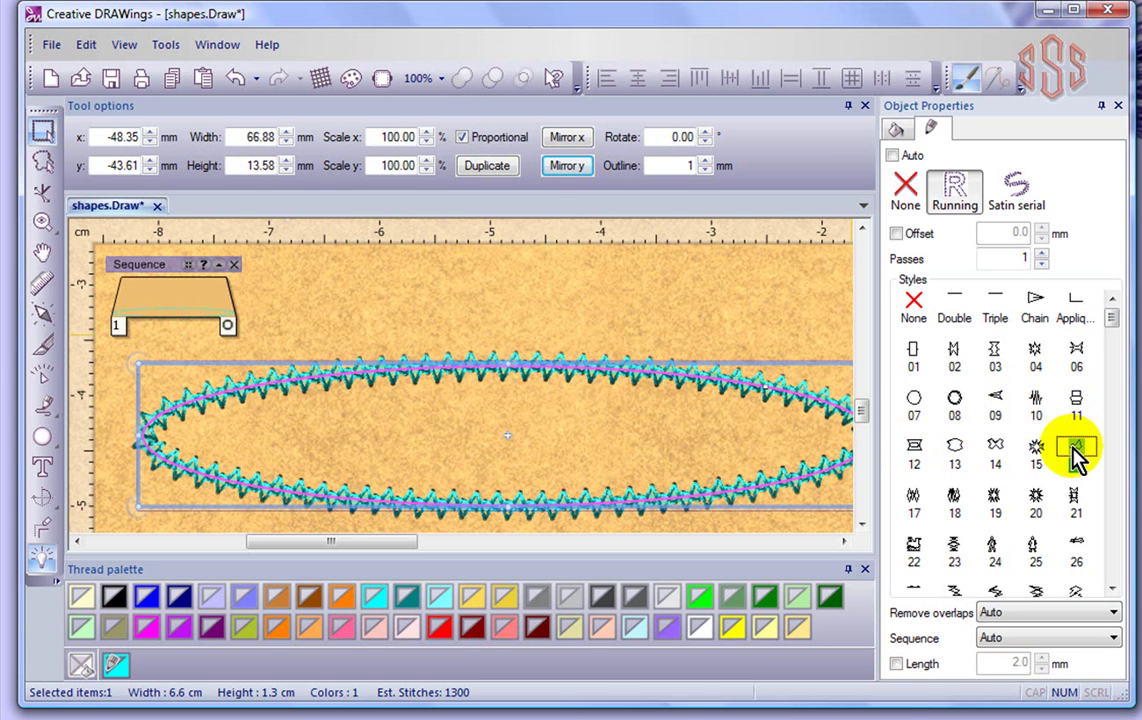